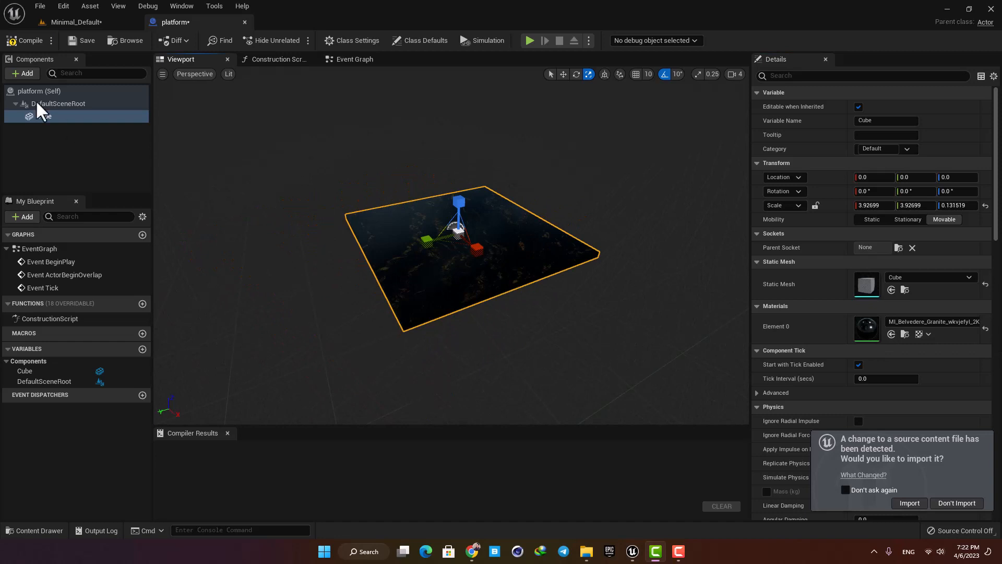
# - Place the platform blueprint from the Content folder in the Minimal_Default level and move it clear of the block structure
pyautogui.click(73, 22)
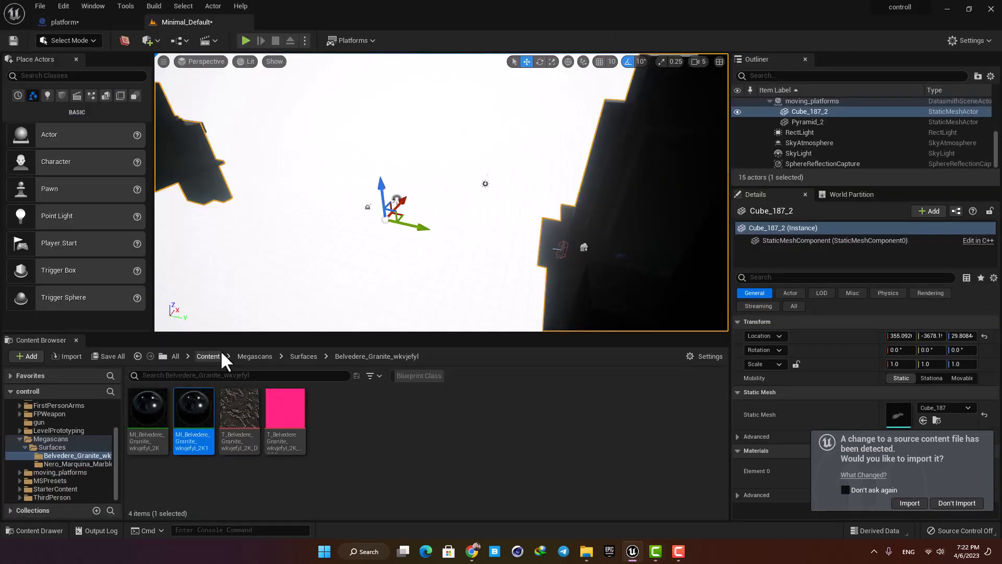
pyautogui.click(208, 356)
pyautogui.moveTo(206, 475); pyautogui.dragTo(427, 241)
pyautogui.moveTo(426, 240); pyautogui.dragTo(559, 251, button='right')
pyautogui.scroll(-10, 559, 251)
pyautogui.moveTo(450, 221); pyautogui.dragTo(198, 187)
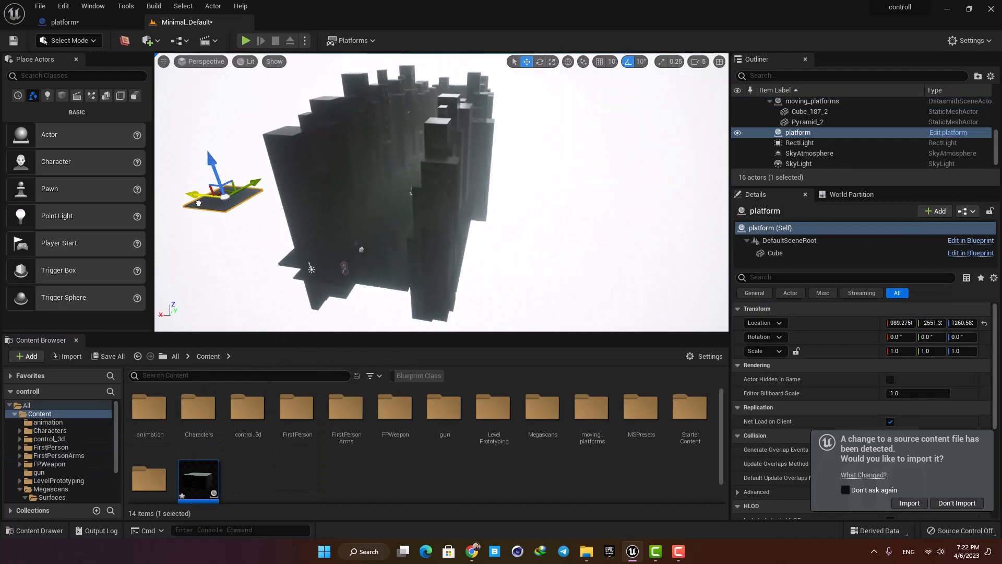
# - Position the platform near the character, scale it to about 1.28 in X and Y, and thicken it along Z
pyautogui.moveTo(209, 185); pyautogui.dragTo(325, 152, button='right')
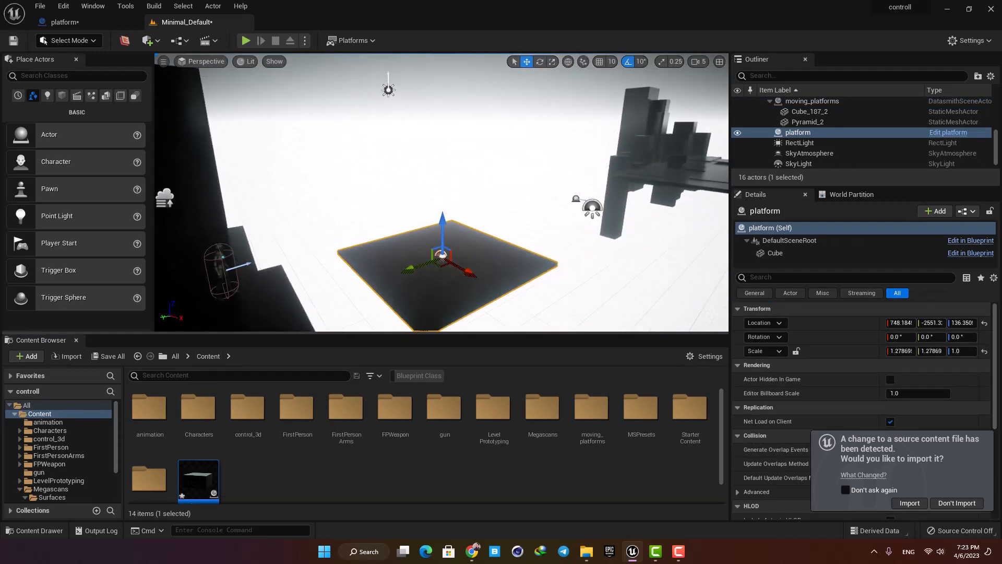
pyautogui.moveTo(444, 220); pyautogui.dragTo(441, 173, button='right')
pyautogui.press('r')
pyautogui.moveTo(445, 131); pyautogui.dragTo(445, 169)
pyautogui.moveTo(445, 169); pyautogui.dragTo(571, 240, button='right')
pyautogui.click(571, 241)
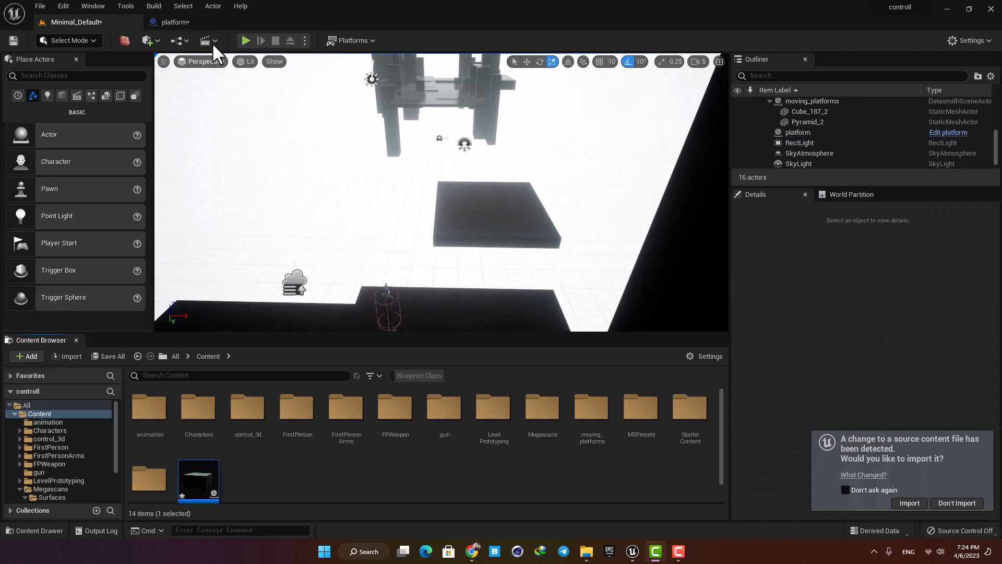
# - Examine the platform blueprint's event graph with its default event nodes and compare it with the blueprint's 3D view
pyautogui.click(198, 25)
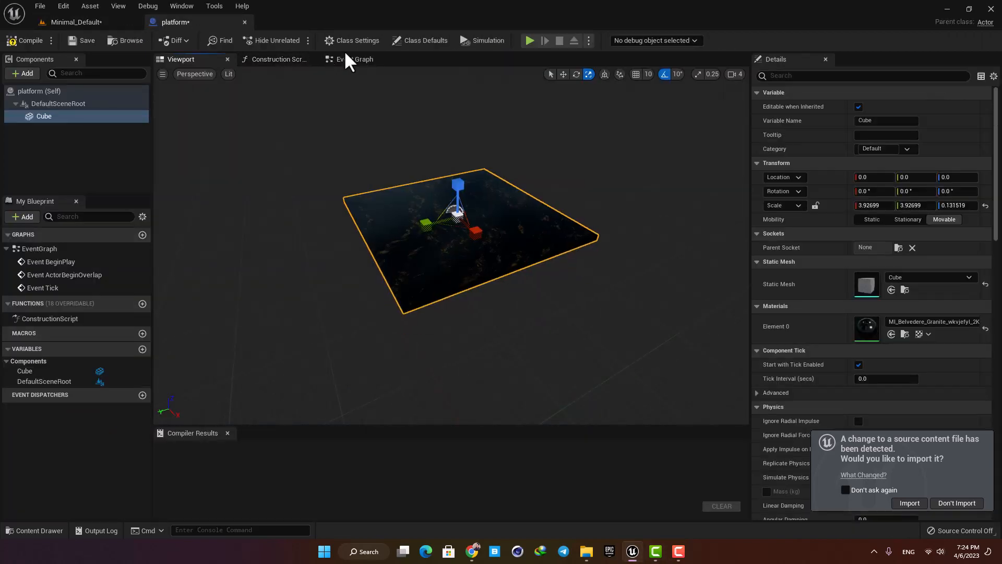
pyautogui.click(349, 59)
pyautogui.click(585, 264)
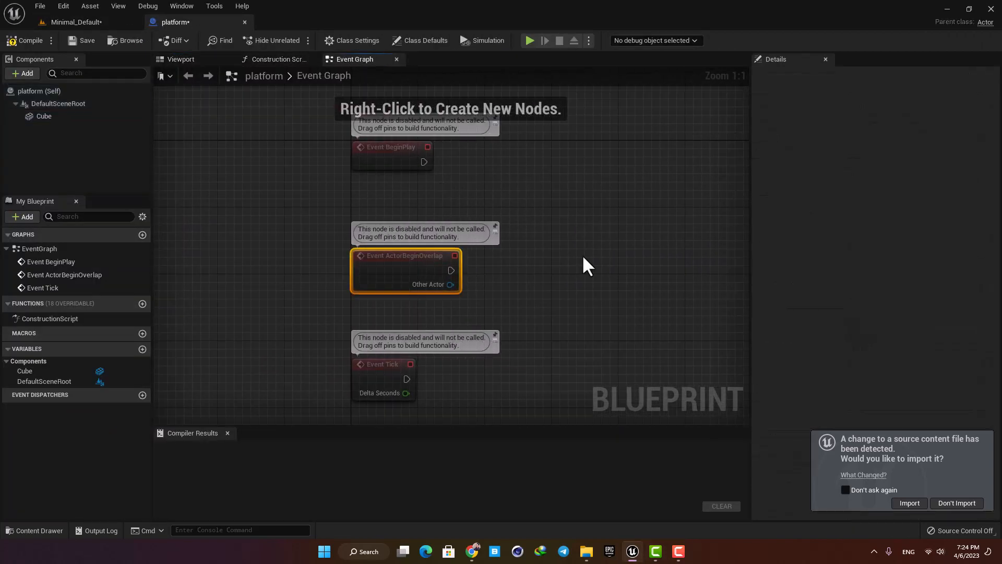
pyautogui.moveTo(550, 233); pyautogui.dragTo(432, 233, button='right')
pyautogui.scroll(-1, 486, 237)
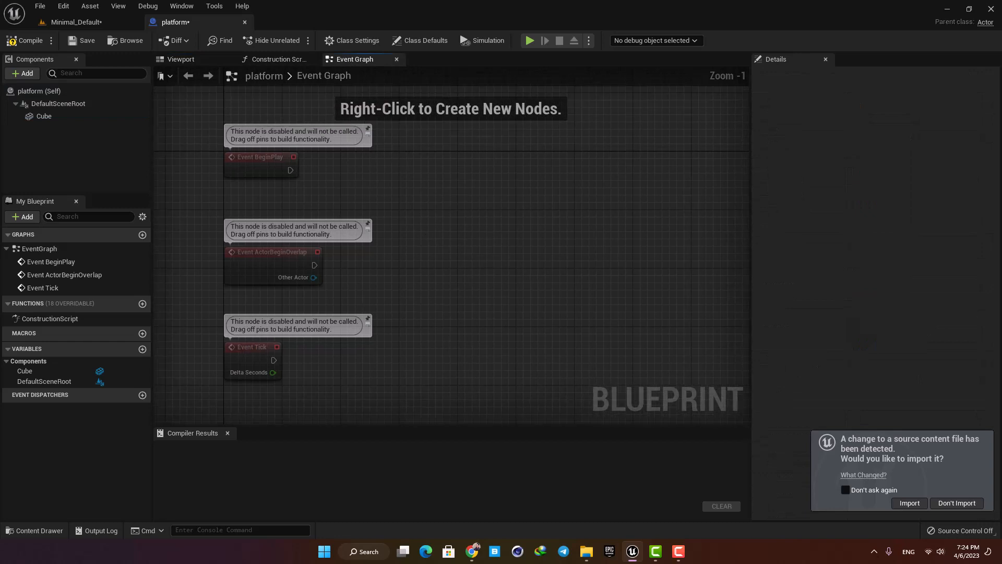
pyautogui.scroll(-1, 432, 233)
pyautogui.click(185, 59)
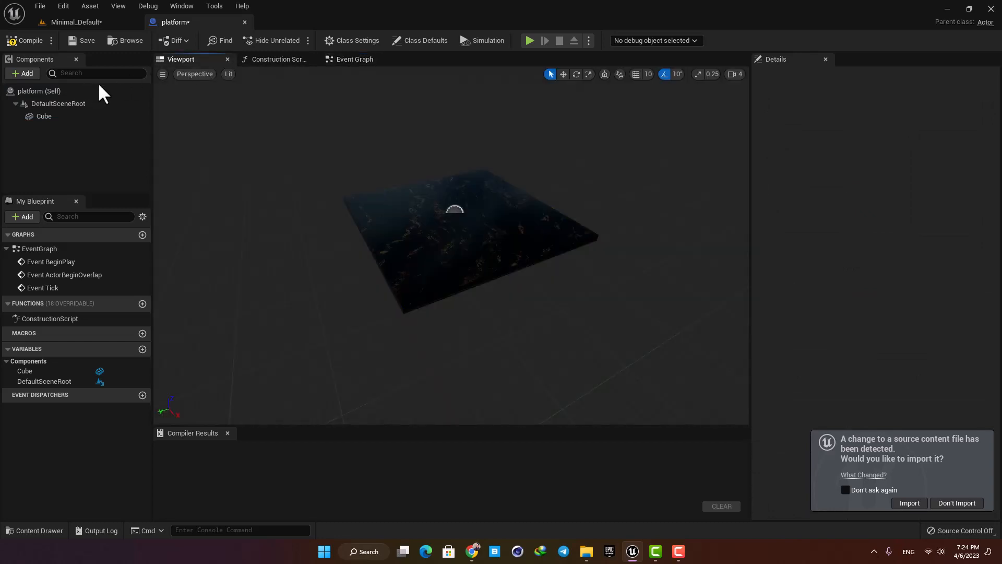
pyautogui.click(365, 60)
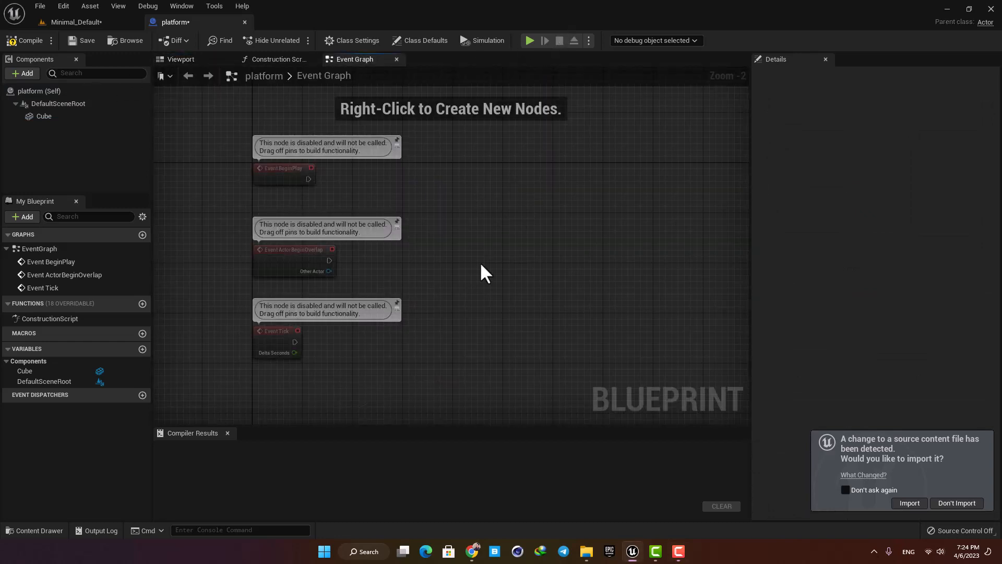
pyautogui.moveTo(481, 265); pyautogui.dragTo(432, 279, button='right')
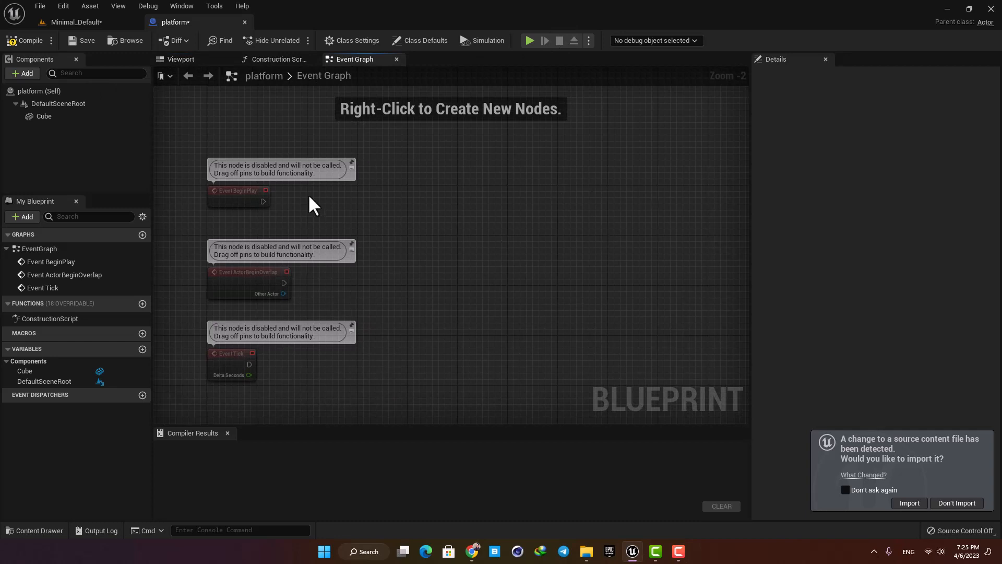
# - Add an Interp To Movement component to the platform blueprint, keeping its default name
pyautogui.click(178, 57)
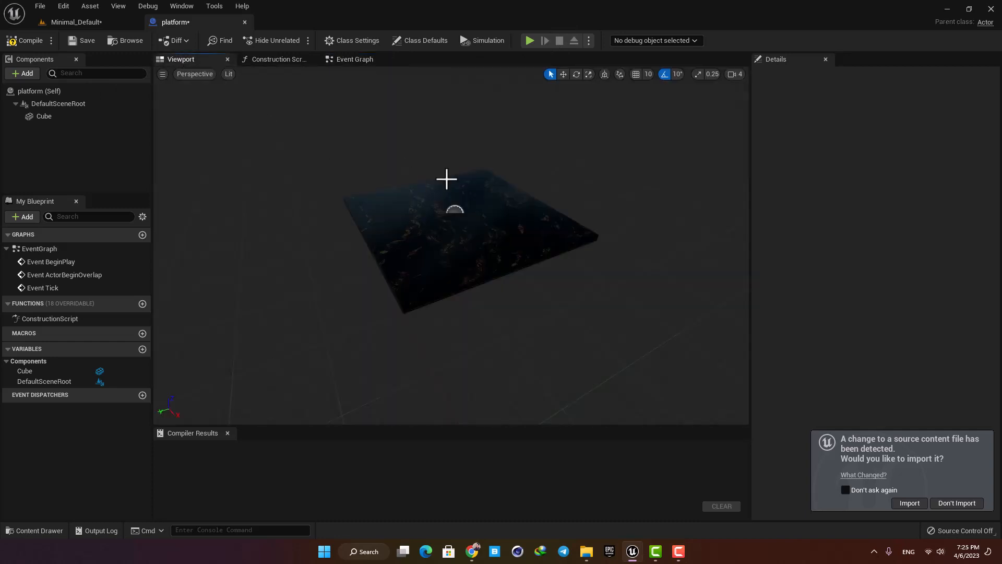
pyautogui.click(93, 134)
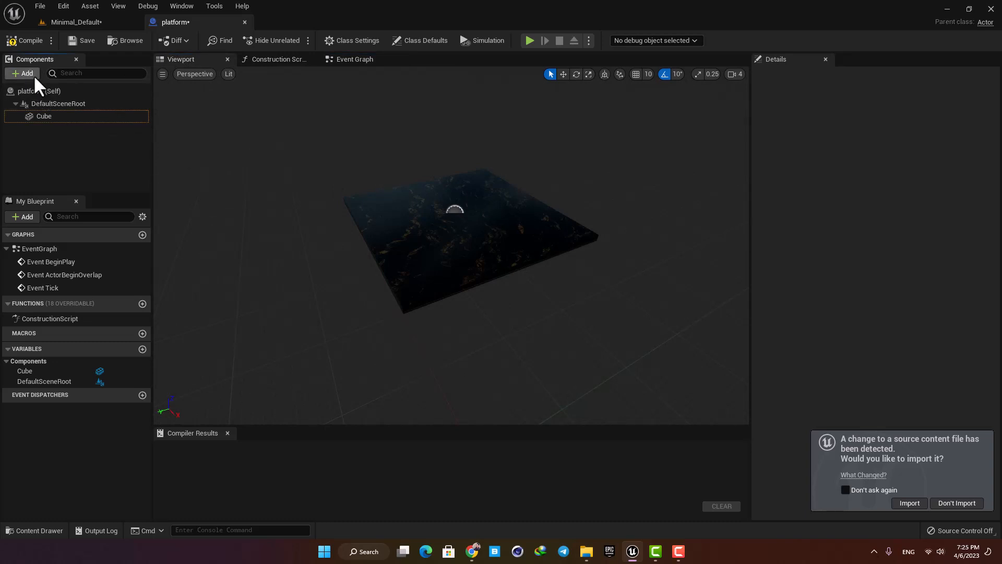
pyautogui.click(26, 73)
pyautogui.write('inter')
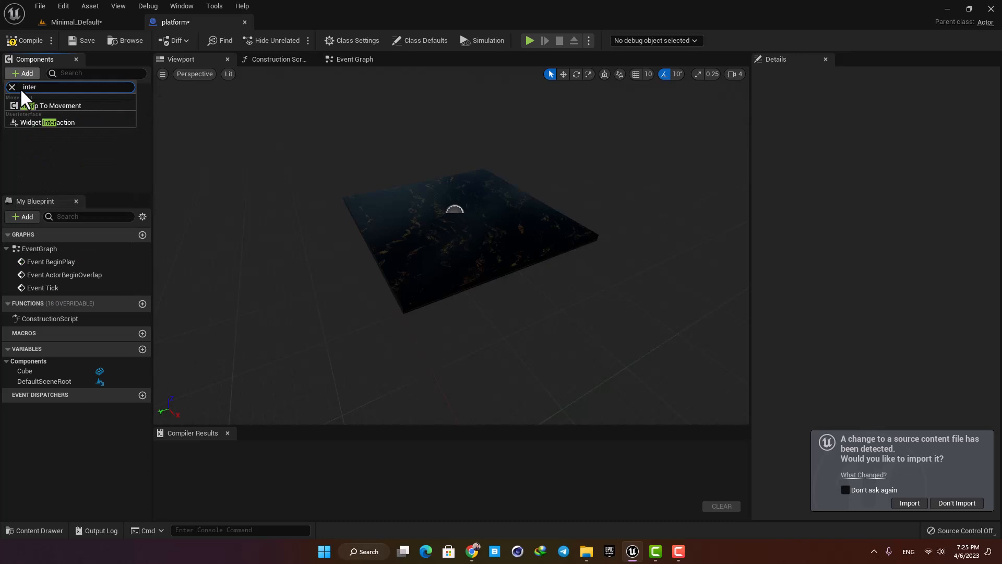
pyautogui.click(33, 105)
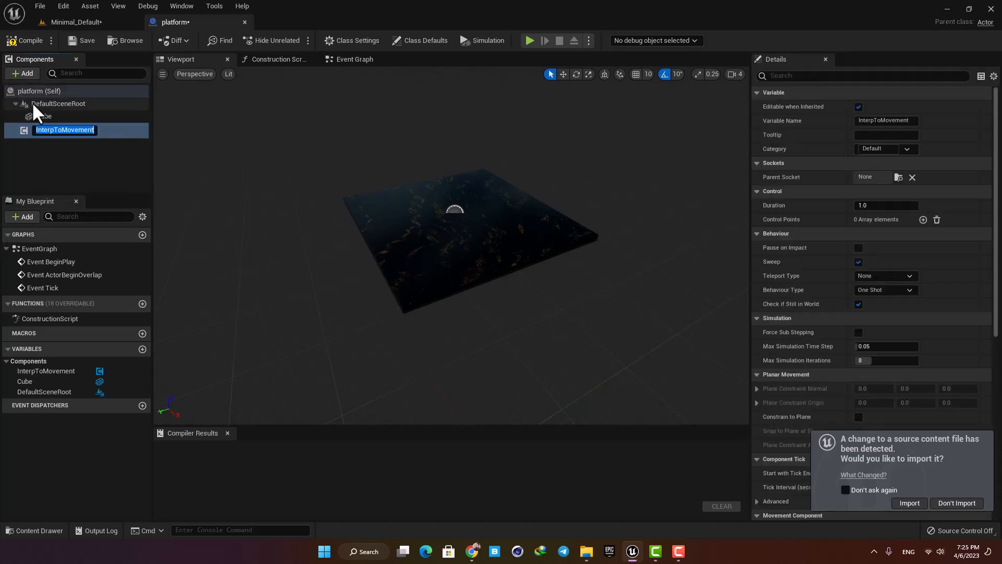
pyautogui.click(74, 157)
pyautogui.click(65, 129)
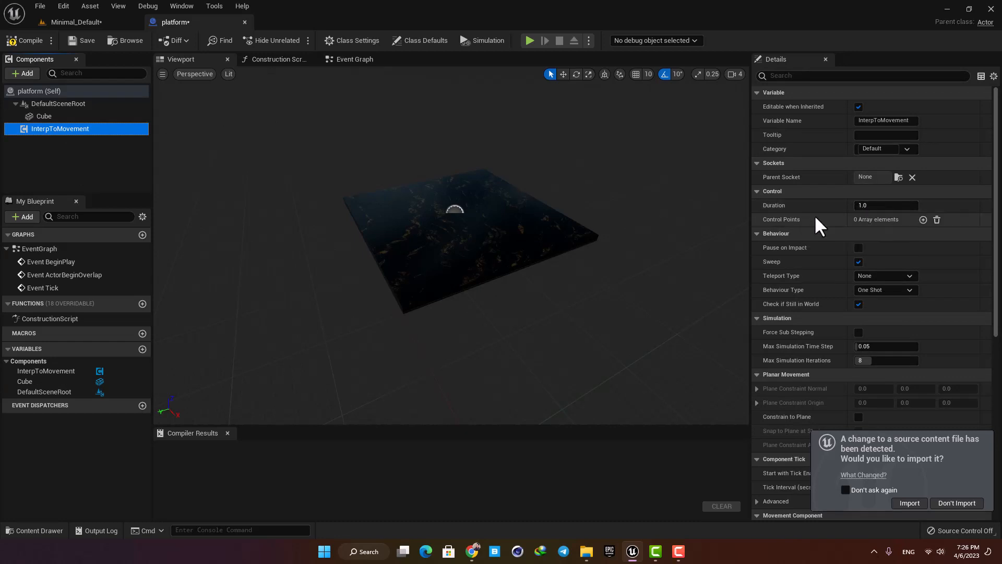
# - Set the InterpToMovement component's duration to 5.0 and add two control points
pyautogui.click(872, 207)
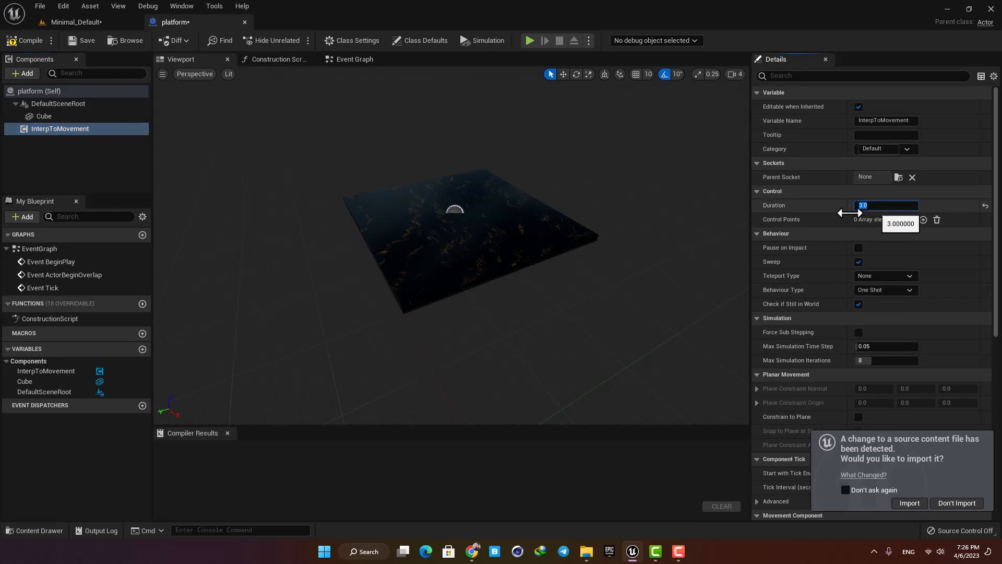
pyautogui.click(823, 226)
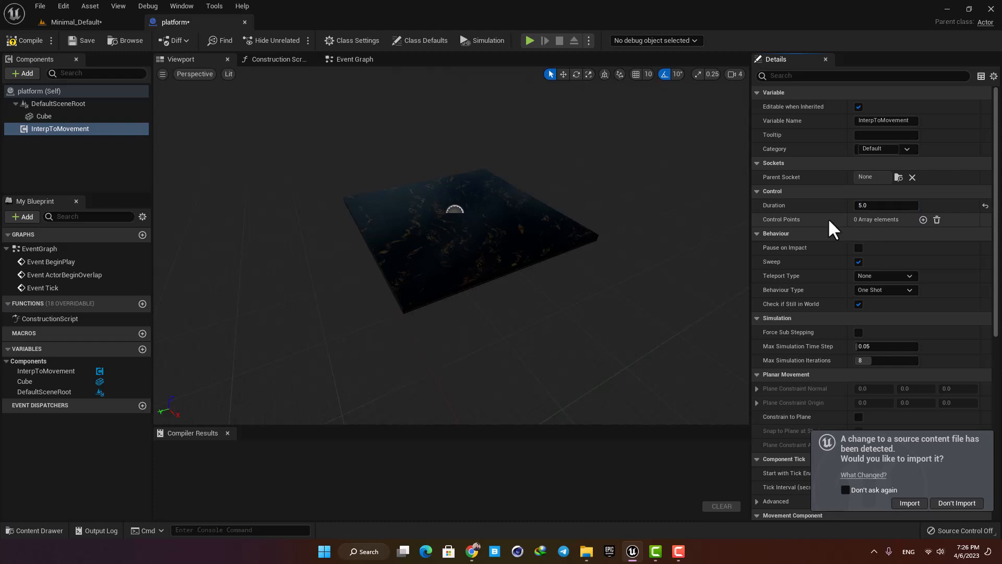
pyautogui.click(923, 219)
pyautogui.click(922, 219)
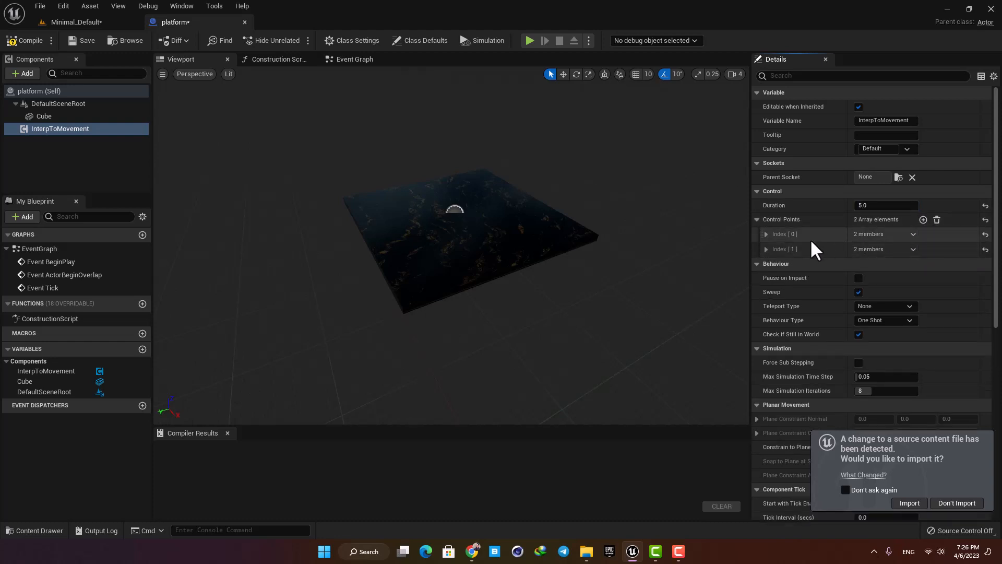
# - Set the second control point's Z position to 500 and compile the platform blueprint
pyautogui.click(765, 234)
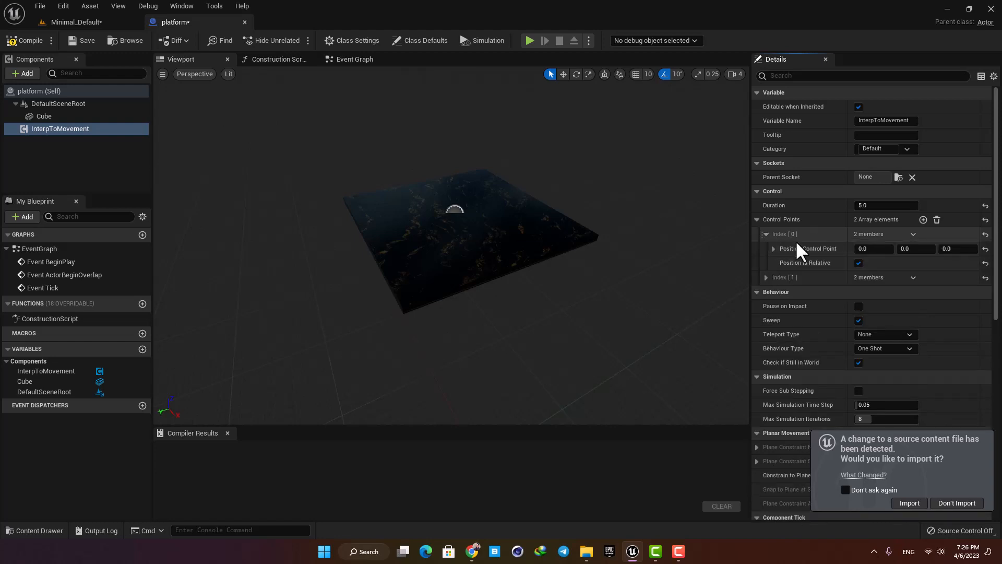
pyautogui.click(776, 279)
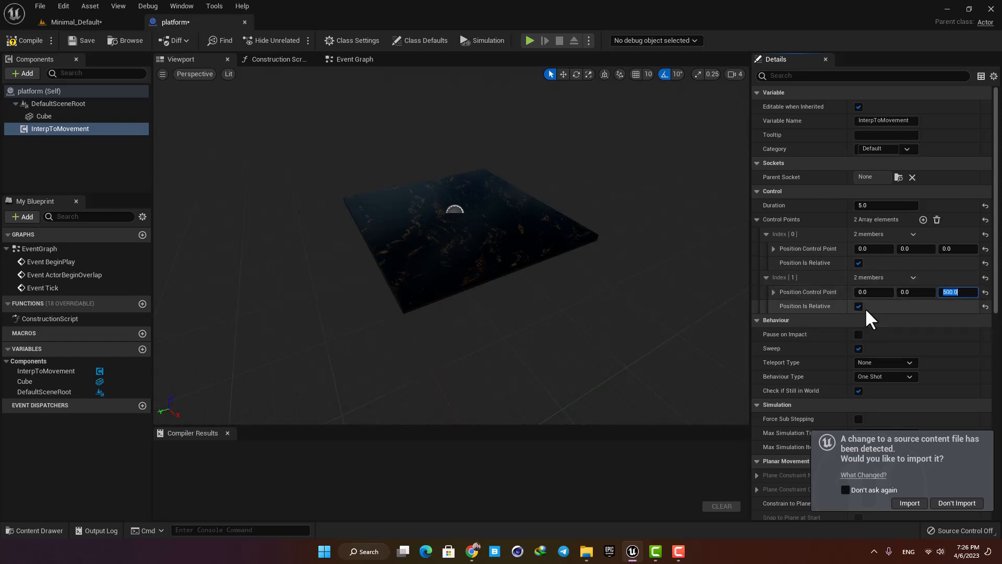
pyautogui.click(473, 227)
pyautogui.press('r')
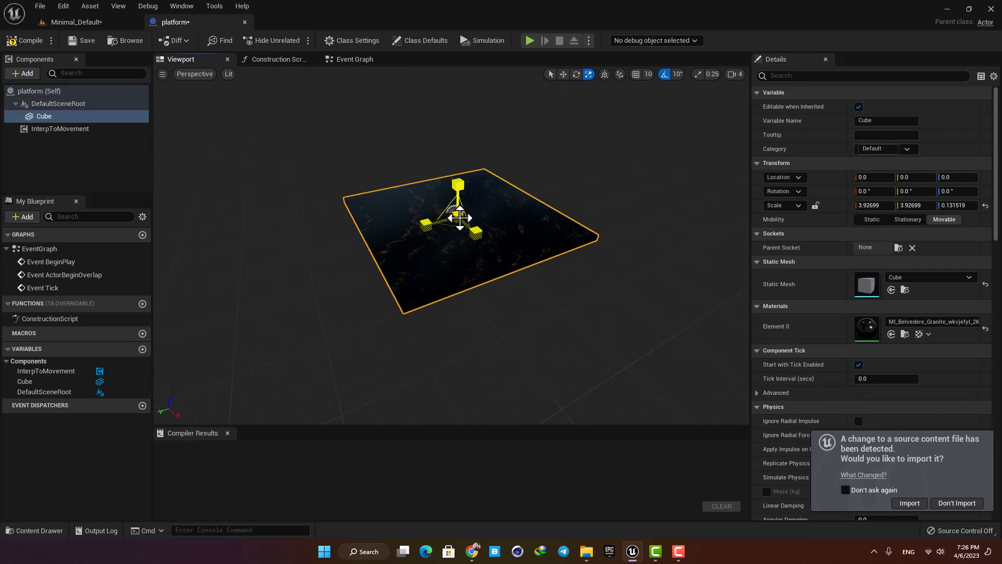
pyautogui.click(74, 129)
pyautogui.click(30, 41)
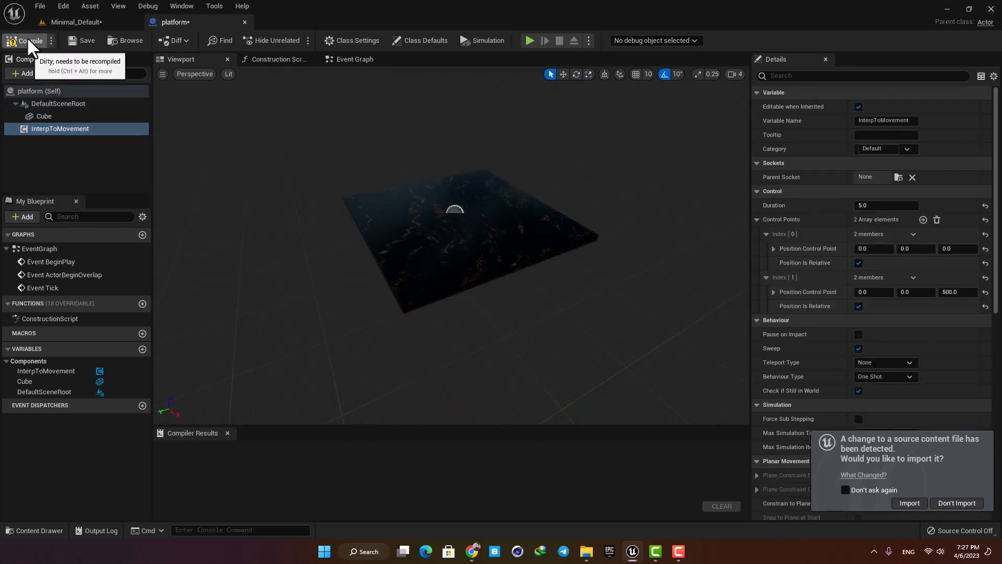
# - Play-test the Minimal_Default level, watching the platform's movement near the character, and end the session
pyautogui.click(81, 24)
pyautogui.click(246, 40)
pyautogui.click(374, 124)
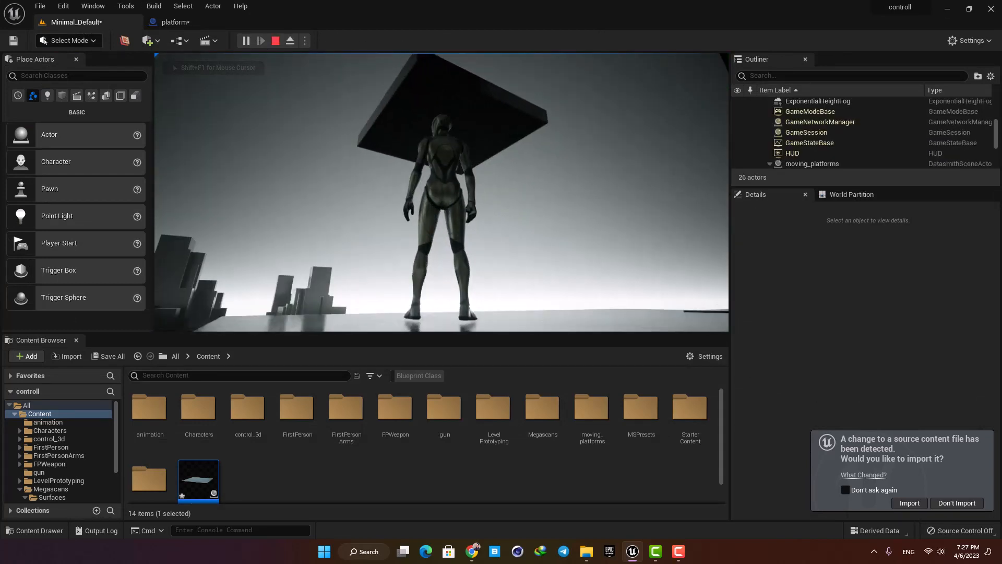
pyautogui.press('a')
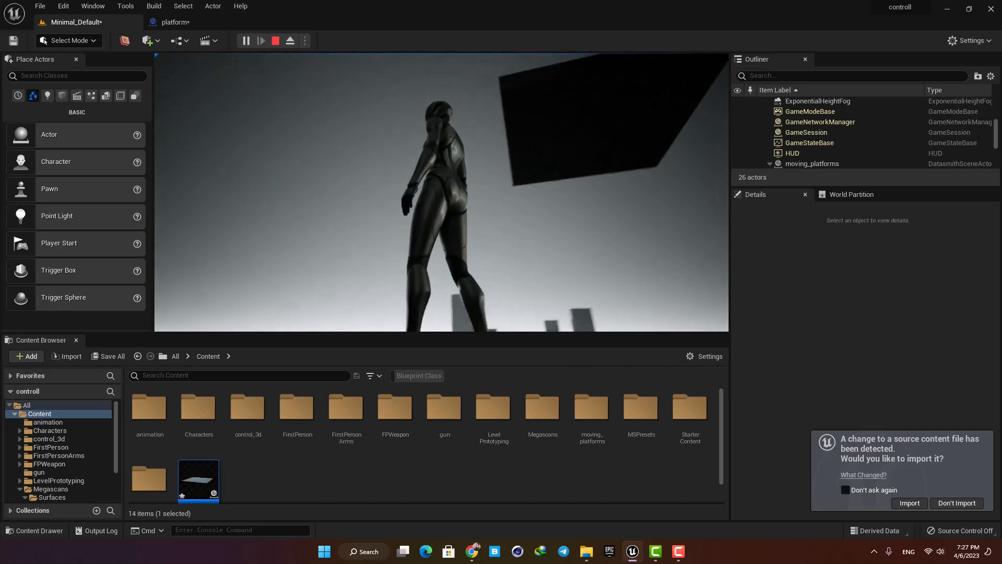
pyautogui.press('Escape')
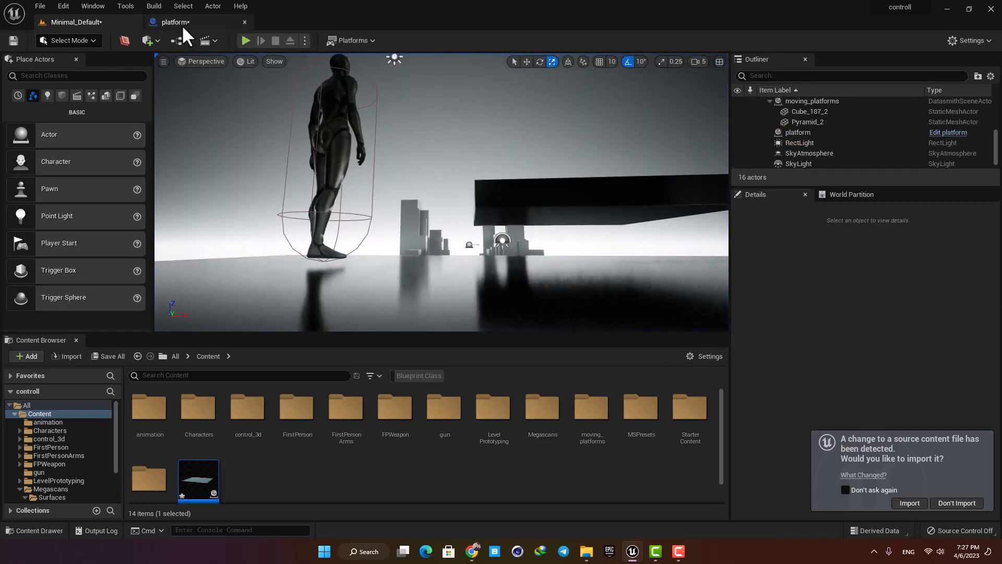
# - Change the InterpToMovement behaviour type to Ping Pong in the platform blueprint and compile it
pyautogui.click(183, 25)
pyautogui.scroll(-2, 814, 368)
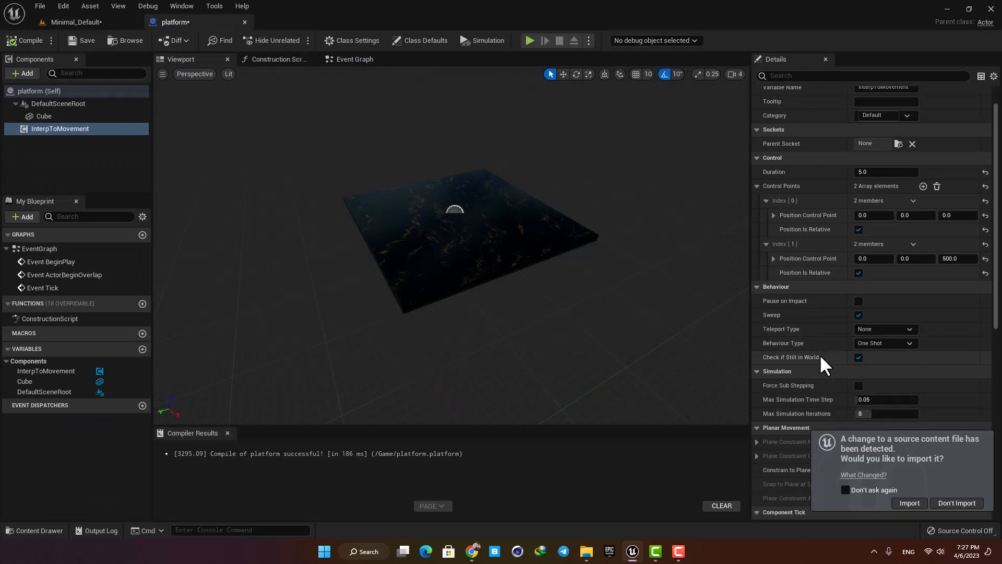
pyautogui.click(874, 330)
pyautogui.click(875, 331)
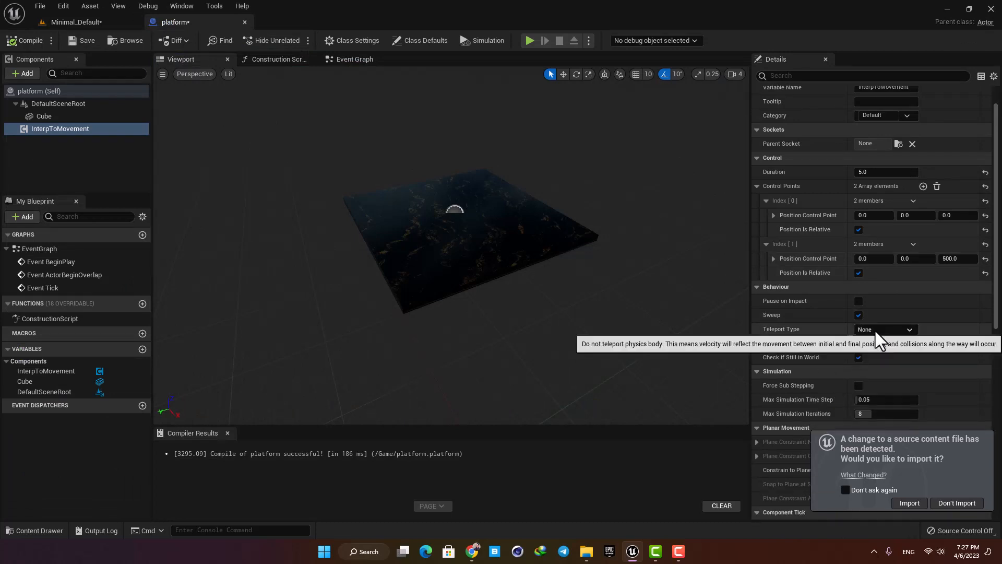
pyautogui.click(863, 343)
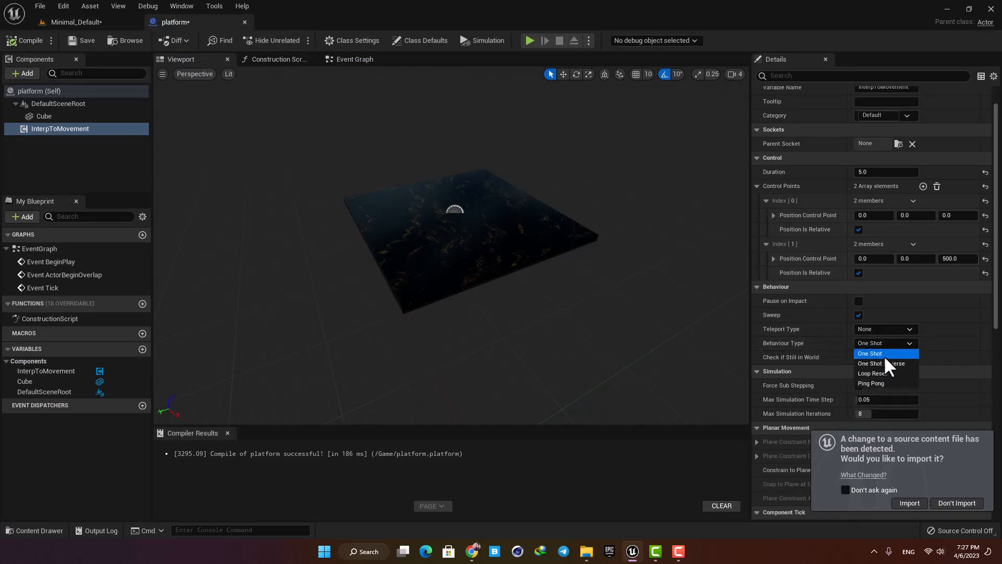
pyautogui.click(888, 382)
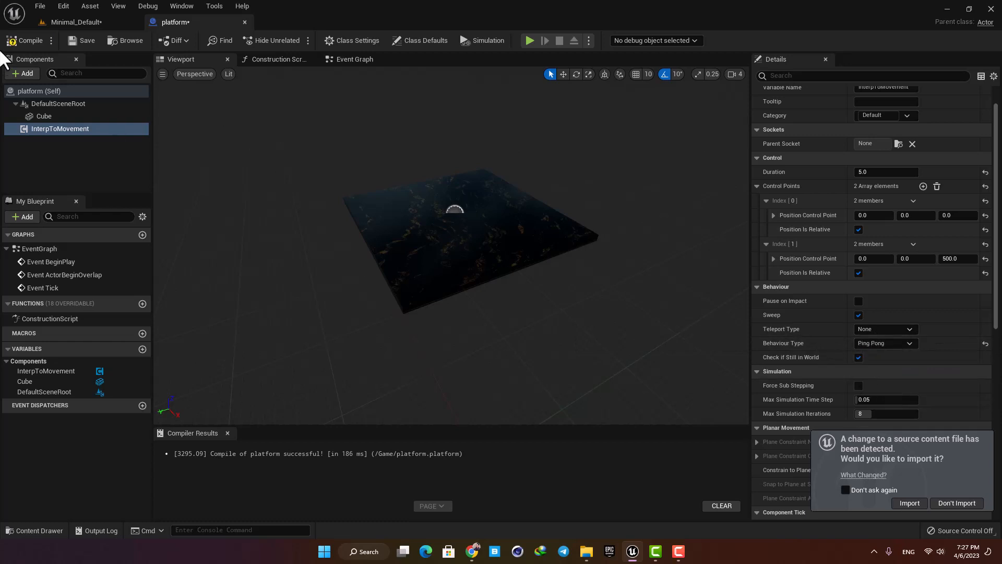
pyautogui.click(26, 41)
# - Run the game preview from the blueprint, walk the character to watch the Ping Pong movement, and end the preview
pyautogui.click(529, 41)
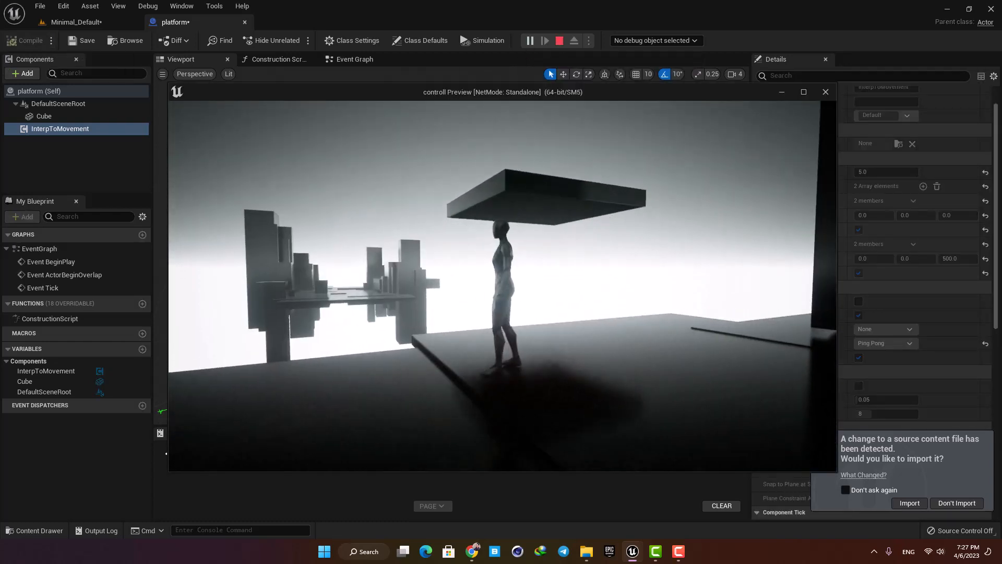
pyautogui.press('w')
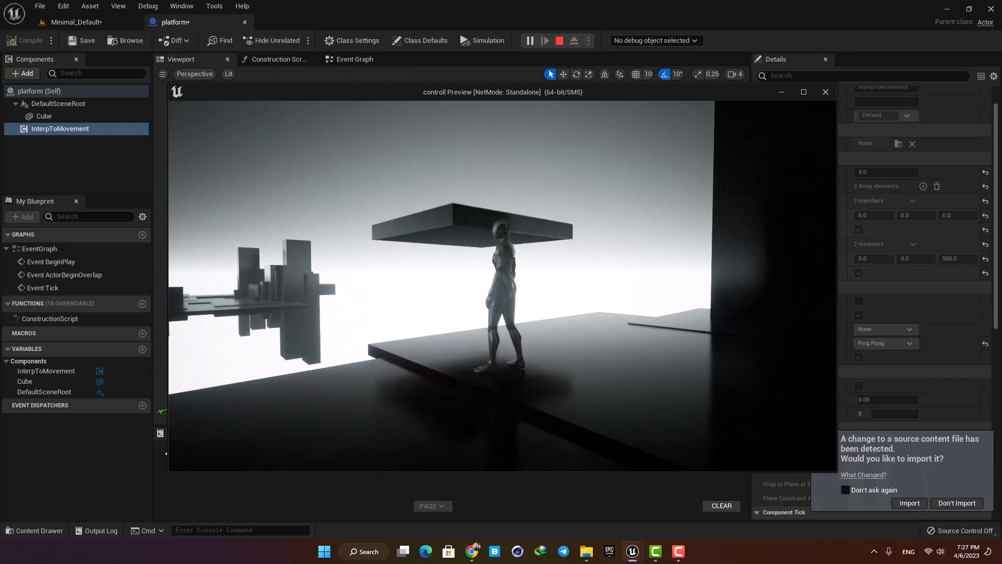
pyautogui.press('Escape')
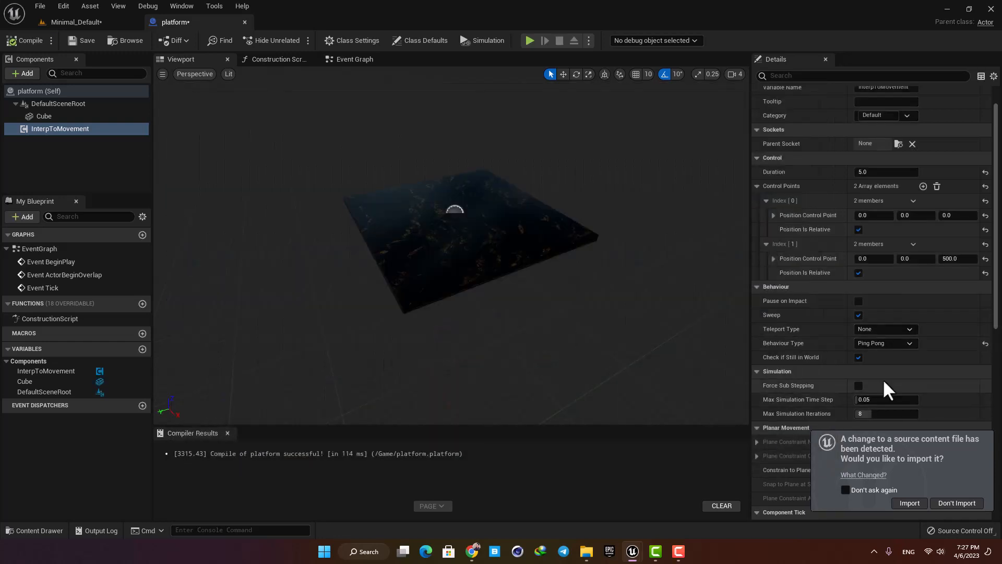
# - Set the platform's movement duration to 2.0, recompile the blueprint, and check the new speed in the game preview
pyautogui.scroll(1, 867, 198)
pyautogui.click(871, 189)
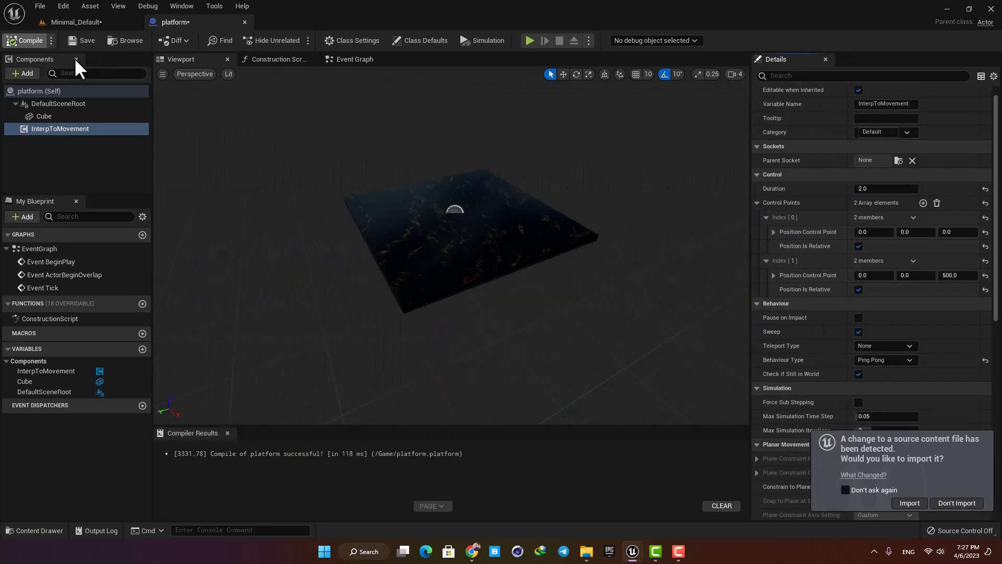
pyautogui.click(529, 41)
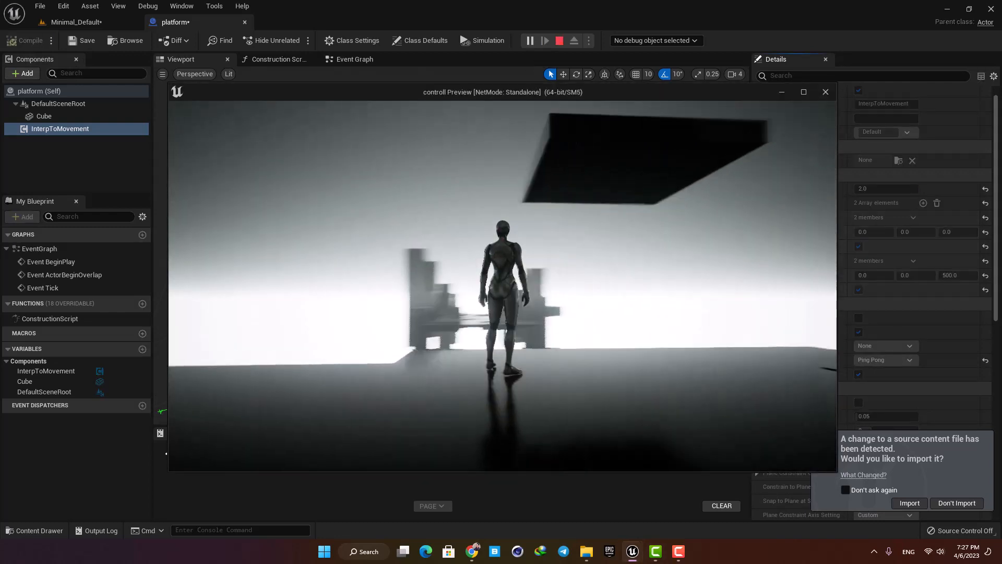
pyautogui.press('a')
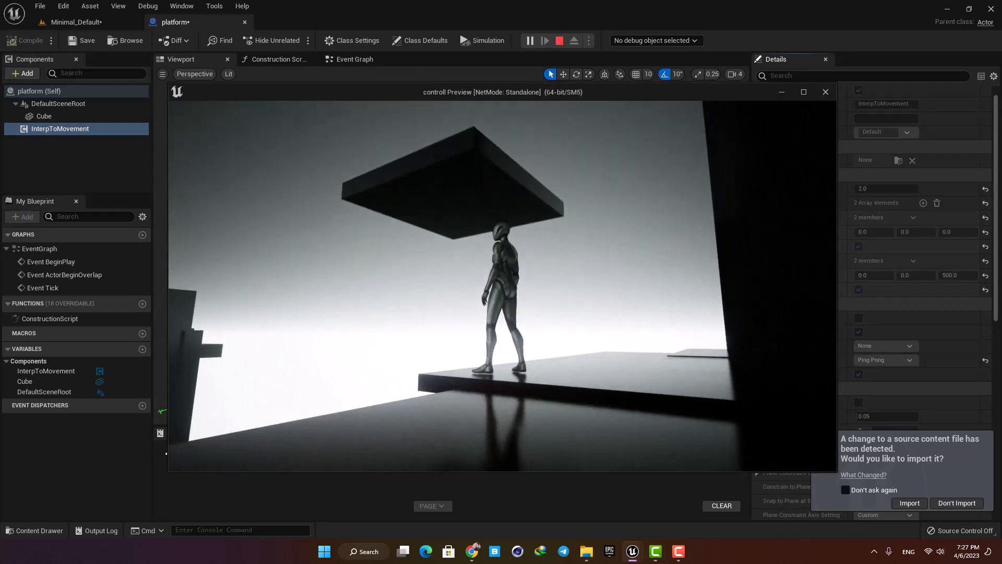
# - Add a third platform control point at 600.0, 0.0, 0.0, compile the blueprint, and check the movement in the game preview
pyautogui.press('Escape')
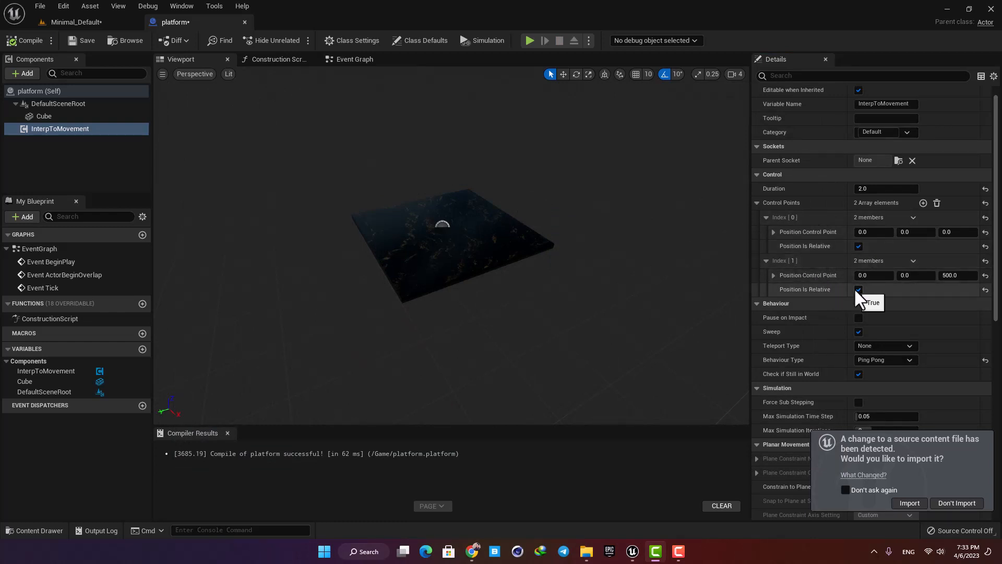
pyautogui.click(923, 202)
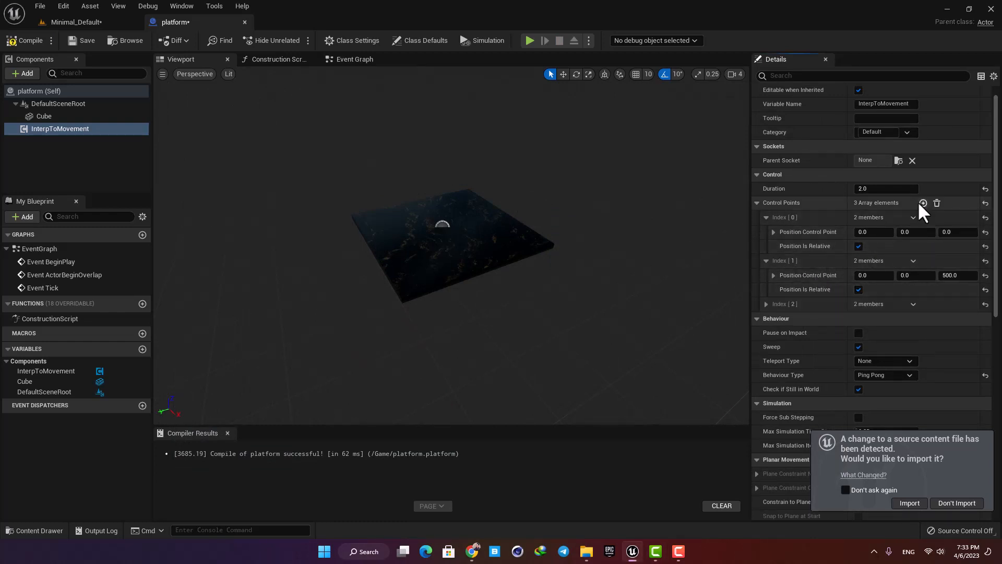
pyautogui.scroll(-1, 804, 246)
pyautogui.click(769, 268)
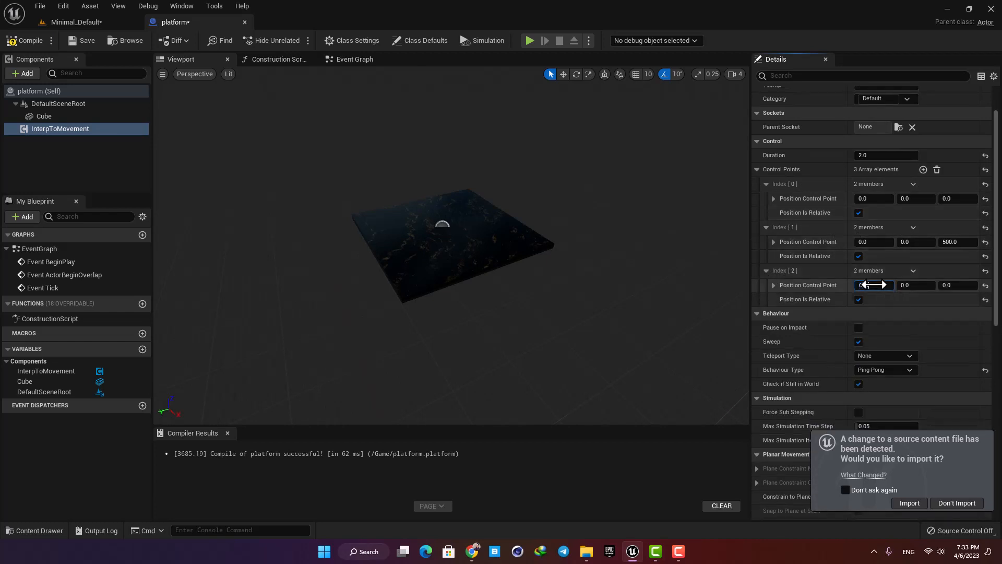
pyautogui.click(32, 45)
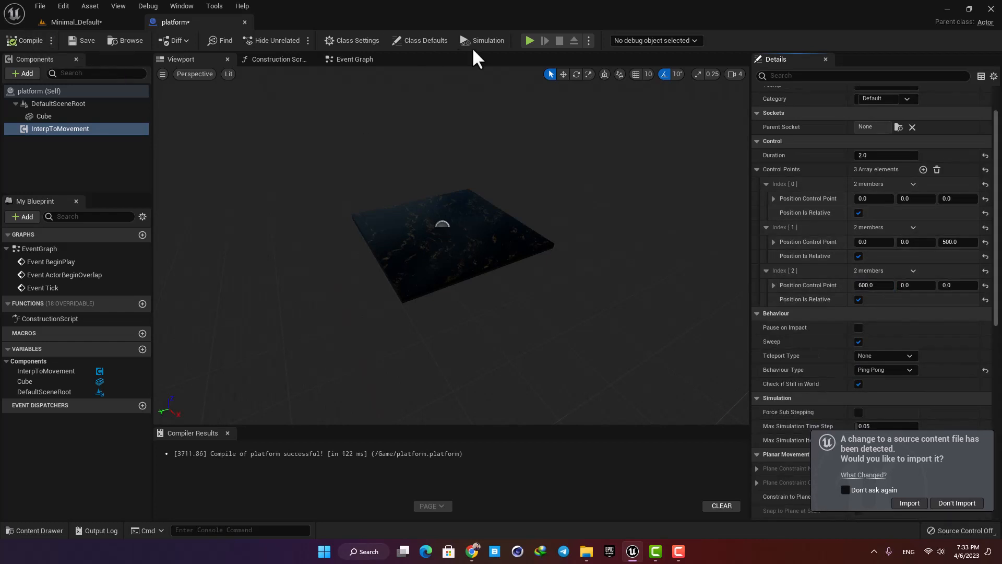
pyautogui.click(536, 40)
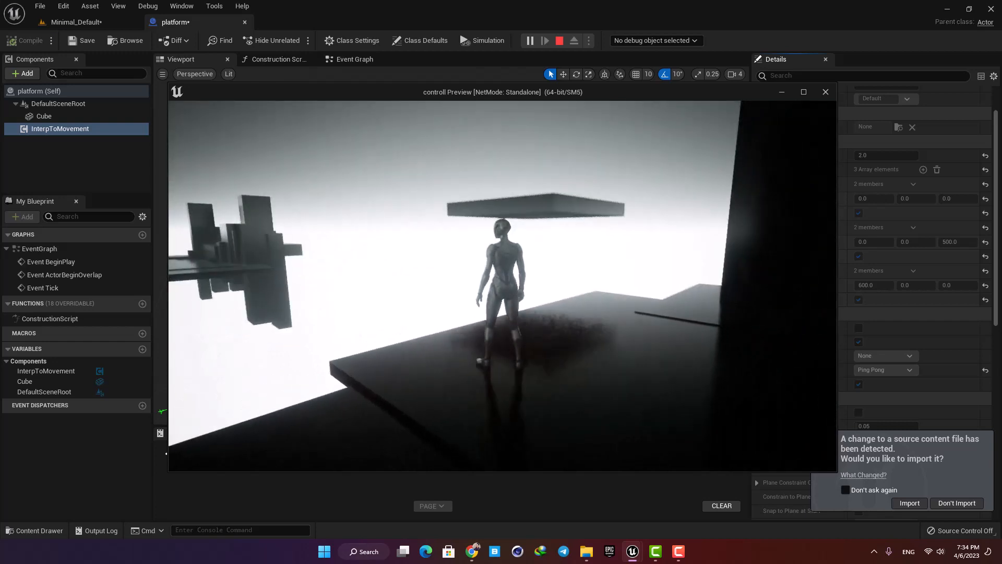
pyautogui.press('Escape')
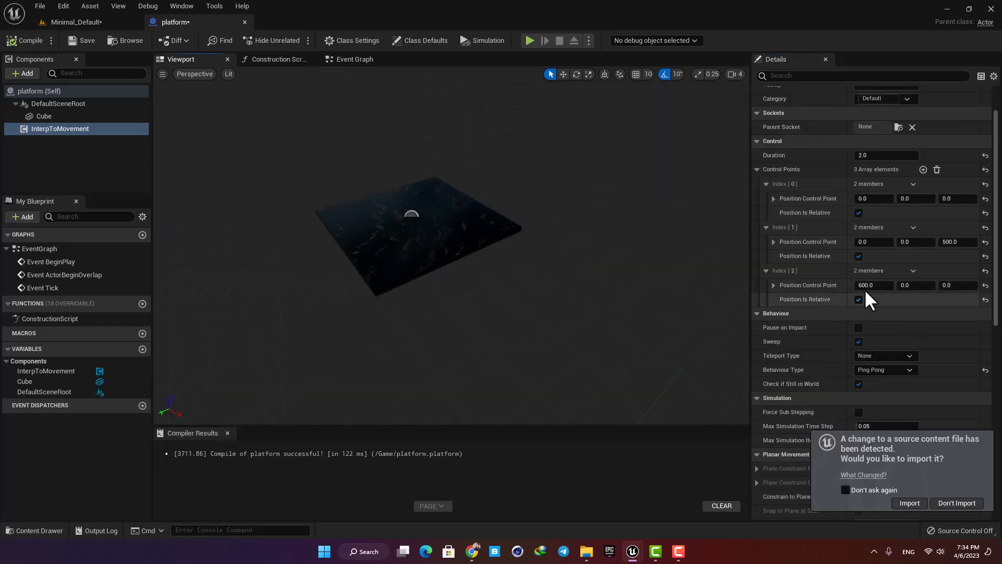
# - Delete the third control point, set the second one to 500.0, 100.0, 400.0, and compile the platform blueprint
pyautogui.click(913, 270)
pyautogui.click(925, 298)
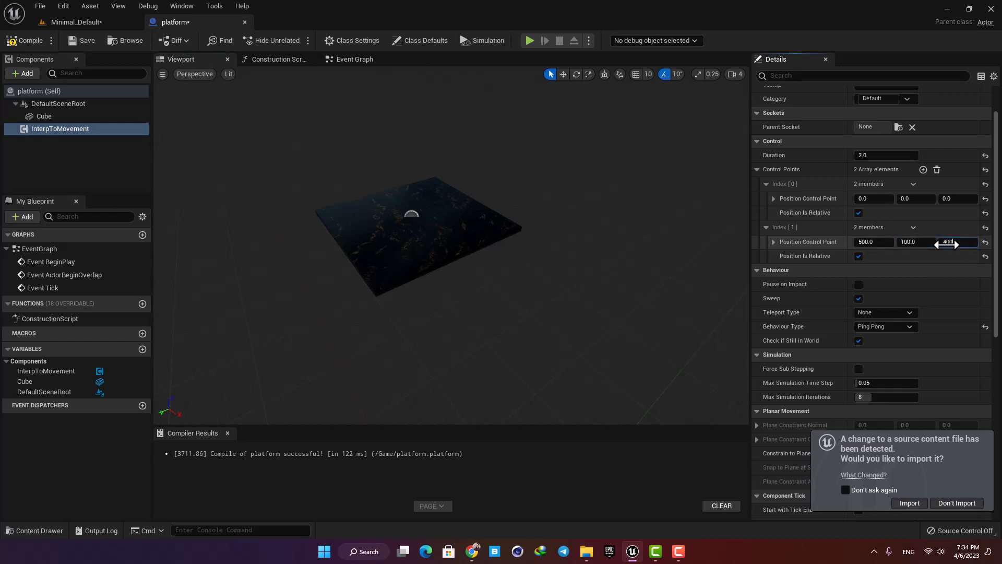
pyautogui.click(30, 43)
# - In the Minimal_Default level, duplicate the platform three times to form a row extending toward the distant structure
pyautogui.click(91, 22)
pyautogui.moveTo(470, 168); pyautogui.dragTo(485, 224, button='right')
pyautogui.click(471, 169)
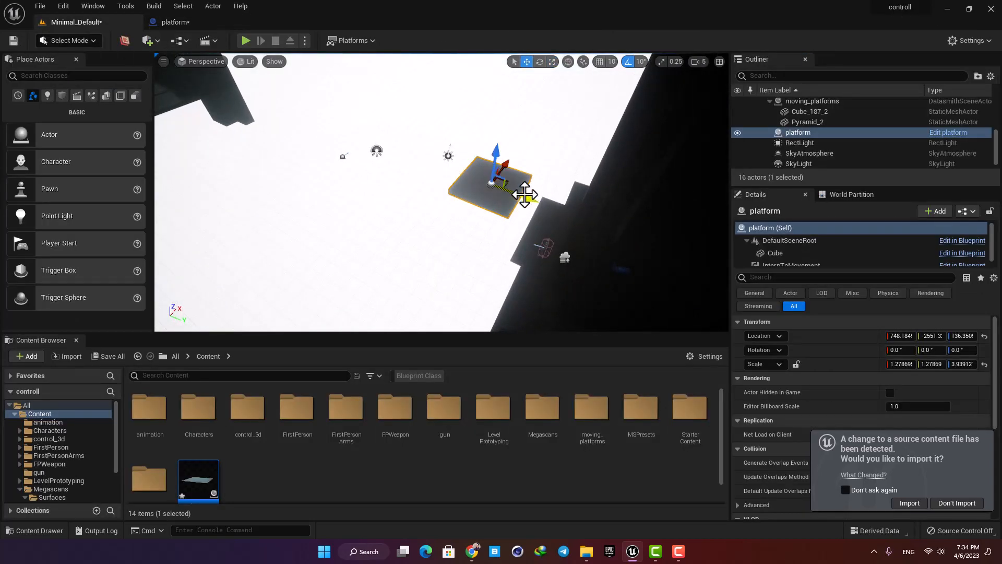
pyautogui.keyDown('alt'); pyautogui.moveTo(524, 195); pyautogui.dragTo(419, 172); pyautogui.keyUp('alt')
pyautogui.keyDown('alt'); pyautogui.moveTo(432, 191); pyautogui.dragTo(362, 161); pyautogui.keyUp('alt')
pyautogui.moveTo(363, 161); pyautogui.dragTo(347, 147, button='right')
pyautogui.keyDown('alt'); pyautogui.moveTo(448, 224); pyautogui.dragTo(407, 203); pyautogui.keyUp('alt')
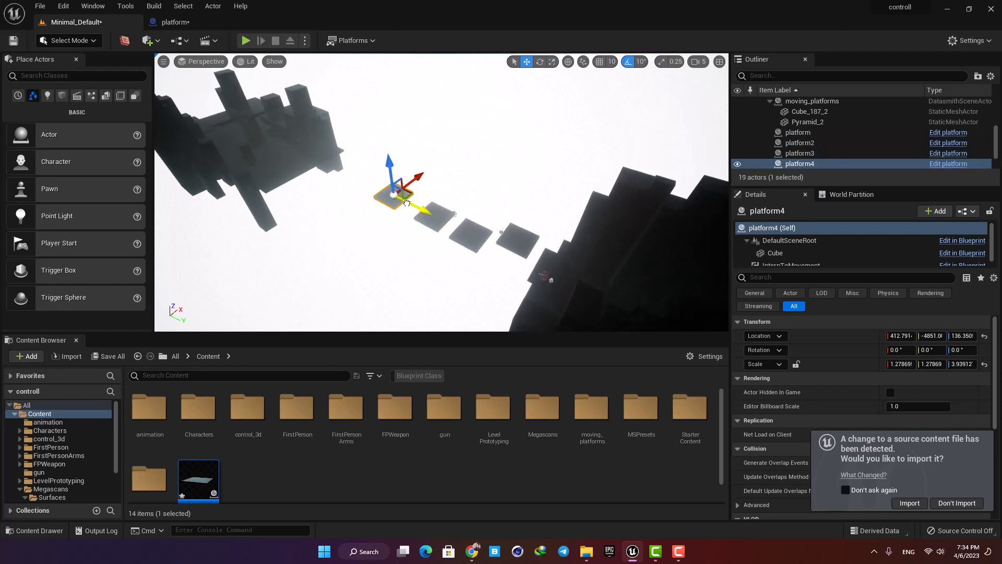
# - Duplicate platform3 and platform4 together farther along the row, and add one more copy toward the far structure
pyautogui.moveTo(563, 219); pyautogui.dragTo(532, 206, button='right')
pyautogui.moveTo(722, 273); pyautogui.dragTo(639, 264, button='right')
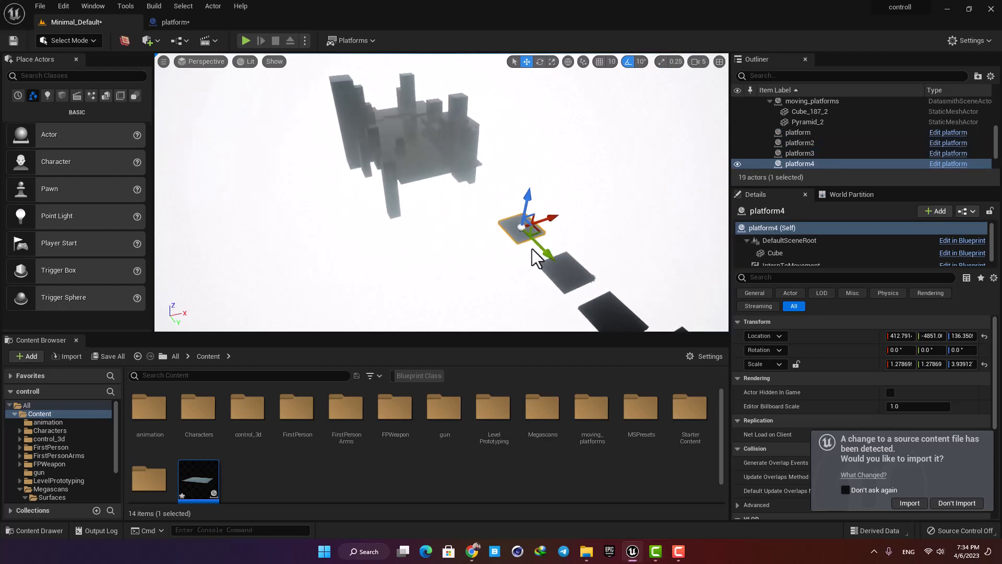
pyautogui.keyDown('shift'); pyautogui.click(563, 262); pyautogui.keyUp('shift')
pyautogui.keyDown('alt'); pyautogui.moveTo(590, 293); pyautogui.dragTo(507, 203); pyautogui.keyUp('alt')
pyautogui.moveTo(507, 203); pyautogui.dragTo(648, 173, button='right')
pyautogui.moveTo(393, 93)
pyautogui.mouseDown()
pyautogui.moveTo(394, 133)
pyautogui.moveTo(394, 96)
pyautogui.mouseUp()
pyautogui.click(405, 176)
pyautogui.keyDown('alt'); pyautogui.moveTo(429, 135); pyautogui.dragTo(363, 140); pyautogui.keyUp('alt')
pyautogui.moveTo(363, 140); pyautogui.dragTo(469, 198, button='right')
# - Stretch platform4 to an X scale of about 2.66 and shift it sideways to about X 851
pyautogui.press('r')
pyautogui.click(399, 241)
pyautogui.click(476, 192)
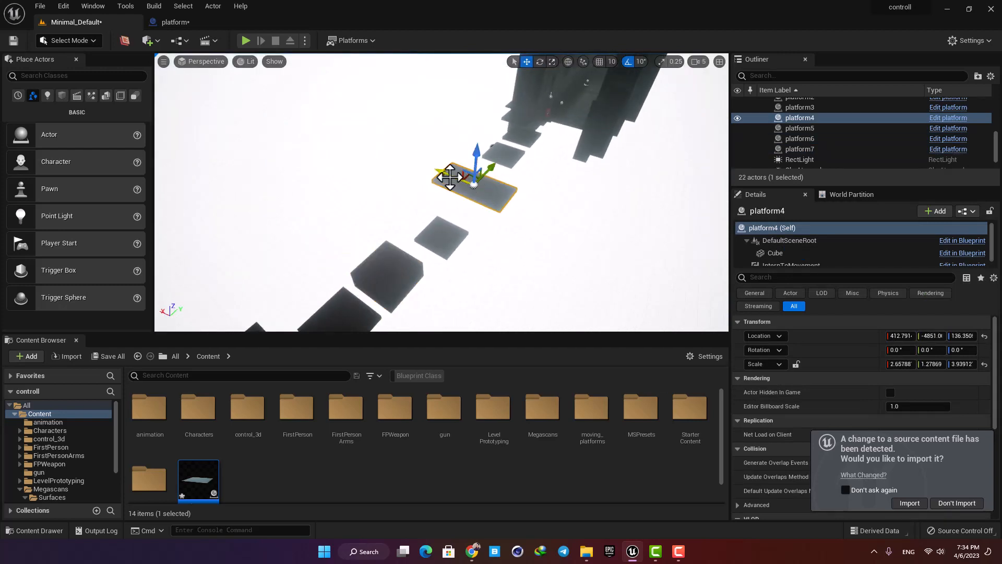
pyautogui.moveTo(450, 177); pyautogui.dragTo(425, 168)
# - Enlarge platform3 to a scale of about 1.80 in X and 9.85 in Z, and resize a platform nearer the far structure
pyautogui.click(443, 234)
pyautogui.press('r')
pyautogui.moveTo(462, 220); pyautogui.dragTo(471, 212)
pyautogui.click(500, 160)
pyautogui.moveTo(511, 130); pyautogui.dragTo(517, 126)
# - Move one of the platforms near the far structure slightly off the line of the row
pyautogui.moveTo(516, 125); pyautogui.dragTo(459, 144, button='right')
pyautogui.click(460, 144)
pyautogui.click(453, 156)
pyautogui.press('w')
pyautogui.moveTo(475, 151); pyautogui.dragTo(468, 157)
# - Move platform3 sideways to about X 121 and add one more platform copy to the row
pyautogui.moveTo(468, 156); pyautogui.dragTo(514, 157, button='right')
pyautogui.click(453, 234)
pyautogui.moveTo(464, 234); pyautogui.dragTo(444, 235)
pyautogui.moveTo(443, 235); pyautogui.dragTo(447, 245, button='right')
pyautogui.click(470, 170)
pyautogui.keyDown('alt'); pyautogui.moveTo(475, 184); pyautogui.dragTo(470, 140); pyautogui.keyUp('alt')
# - Play-test the level, walking the character around to watch the row of platforms move, and end the session
pyautogui.hotkey('alt', 'p')
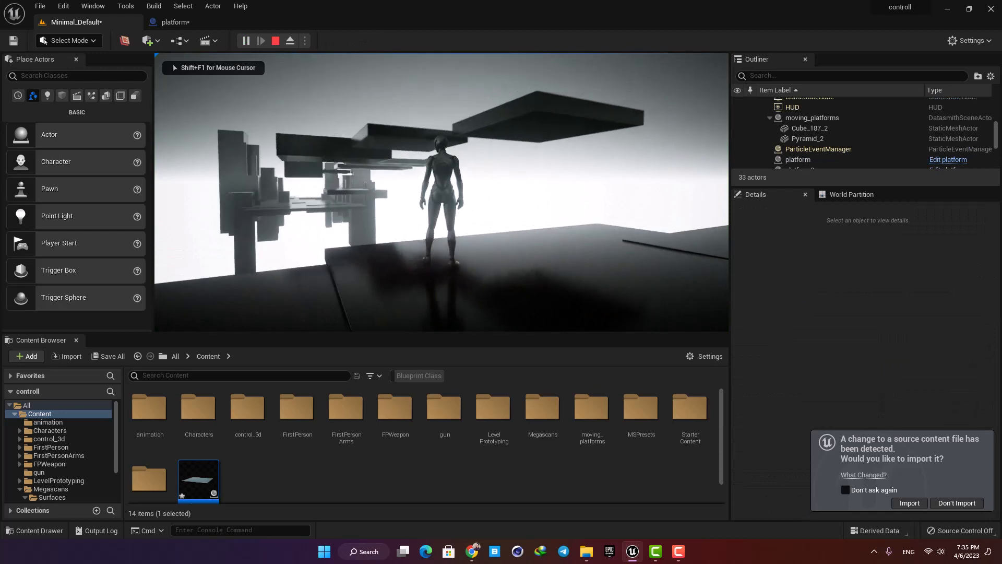
pyautogui.press('d')
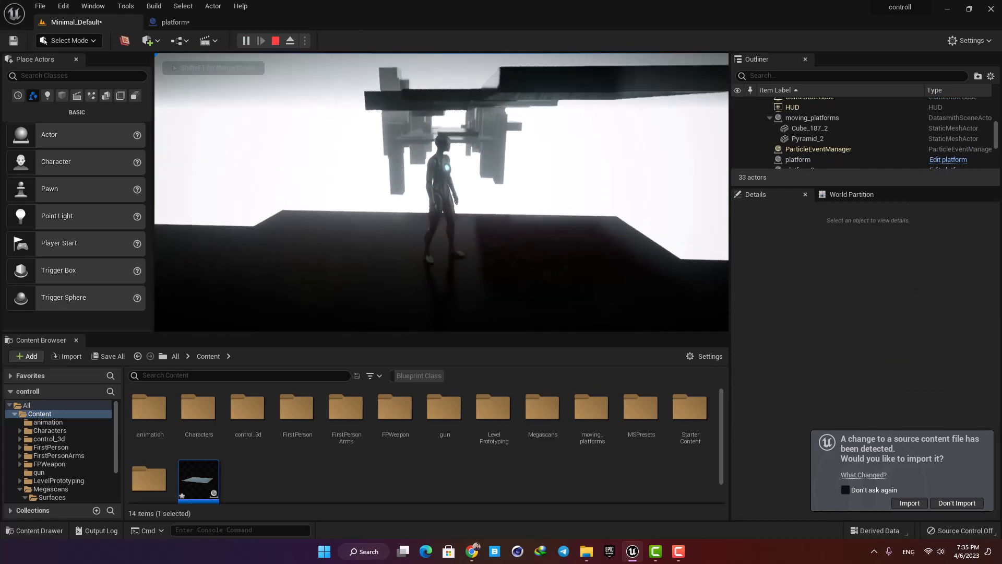
pyautogui.press('s')
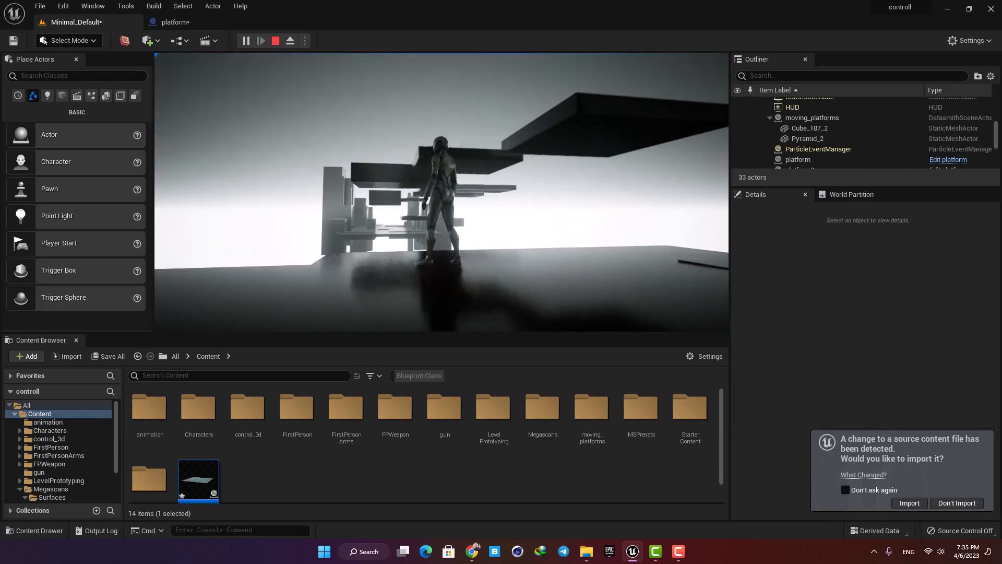
pyautogui.press('w')
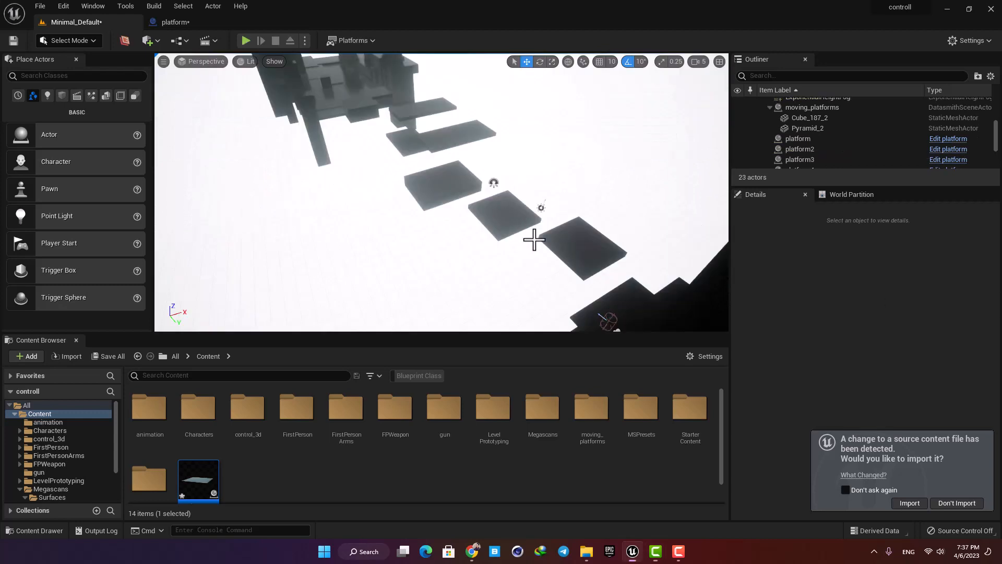
pyautogui.moveTo(535, 239); pyautogui.dragTo(550, 253, button='right')
pyautogui.scroll(-1, 249, 478)
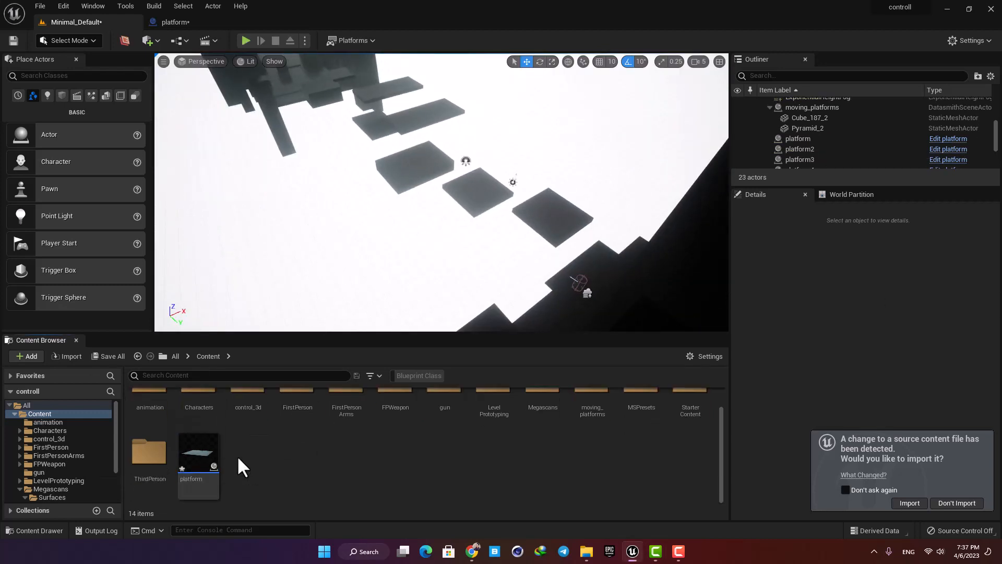
pyautogui.click(197, 440)
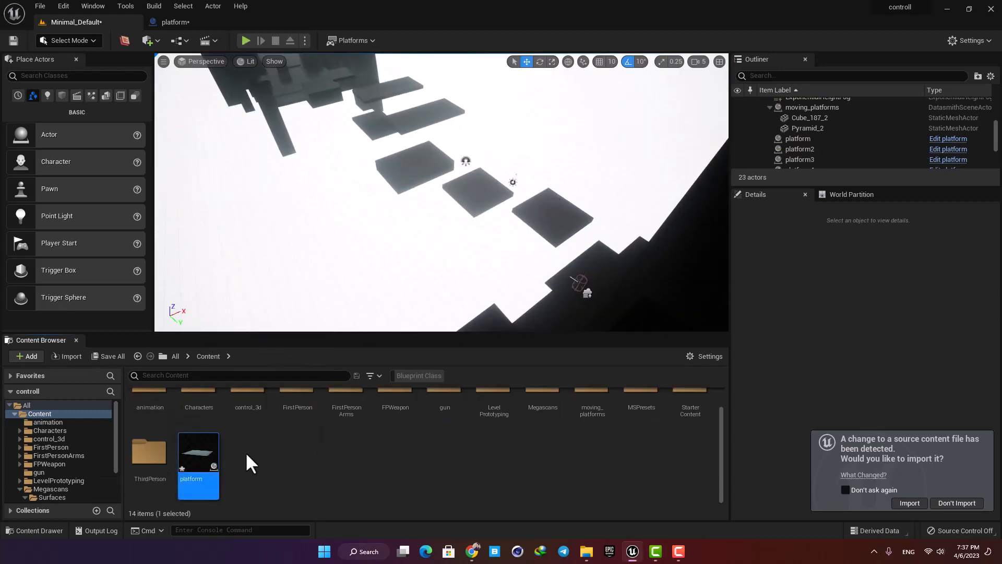
pyautogui.click(247, 454)
# - Rotate platform2 to -90° and platform4 to 90° about Z, and turn platform3 180° about Y
pyautogui.moveTo(445, 275); pyautogui.dragTo(434, 260, button='right')
pyautogui.click(491, 222)
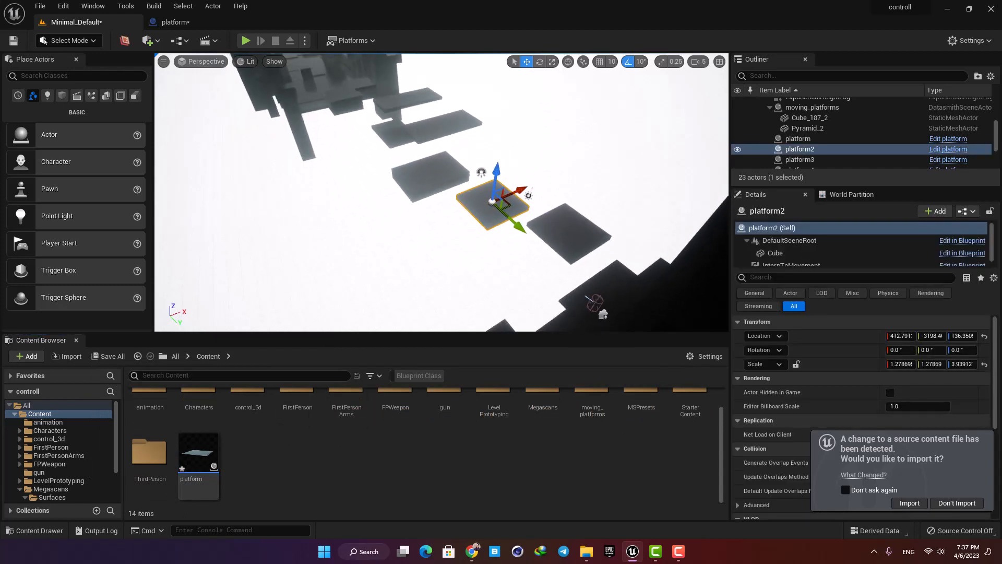
pyautogui.press('e')
pyautogui.moveTo(473, 238); pyautogui.dragTo(444, 240)
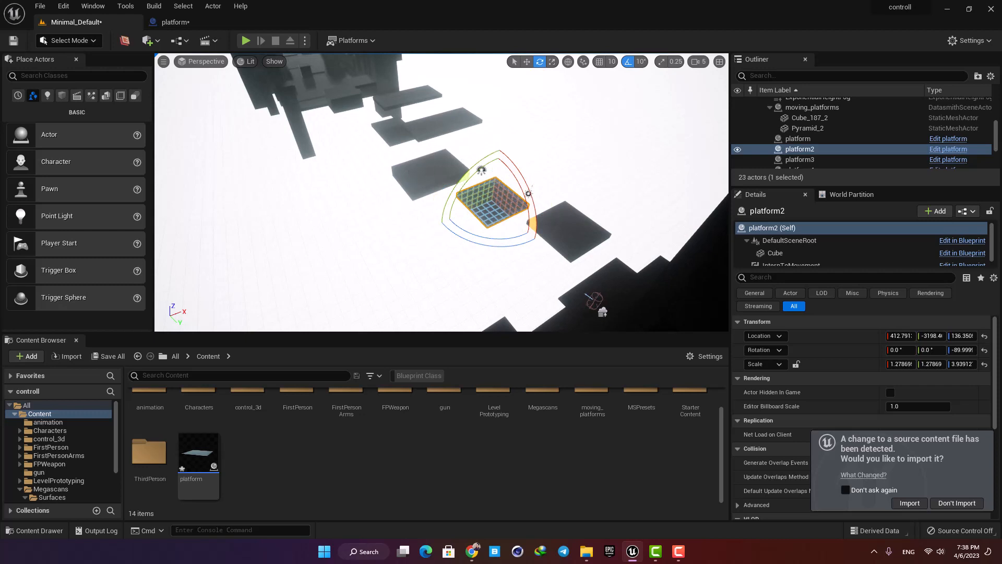
pyautogui.click(420, 172)
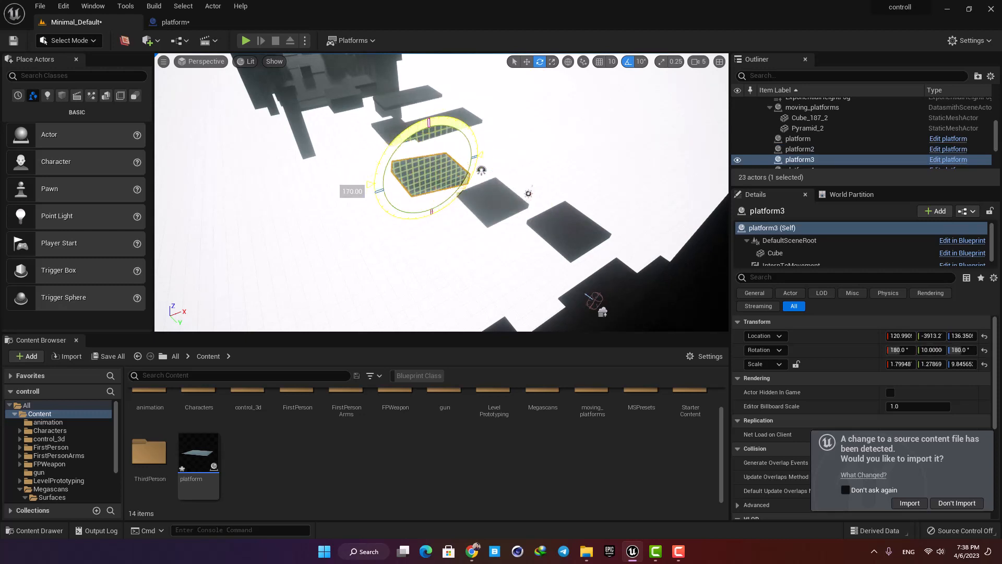
pyautogui.click(439, 123)
pyautogui.moveTo(470, 208); pyautogui.dragTo(574, 214, button='right')
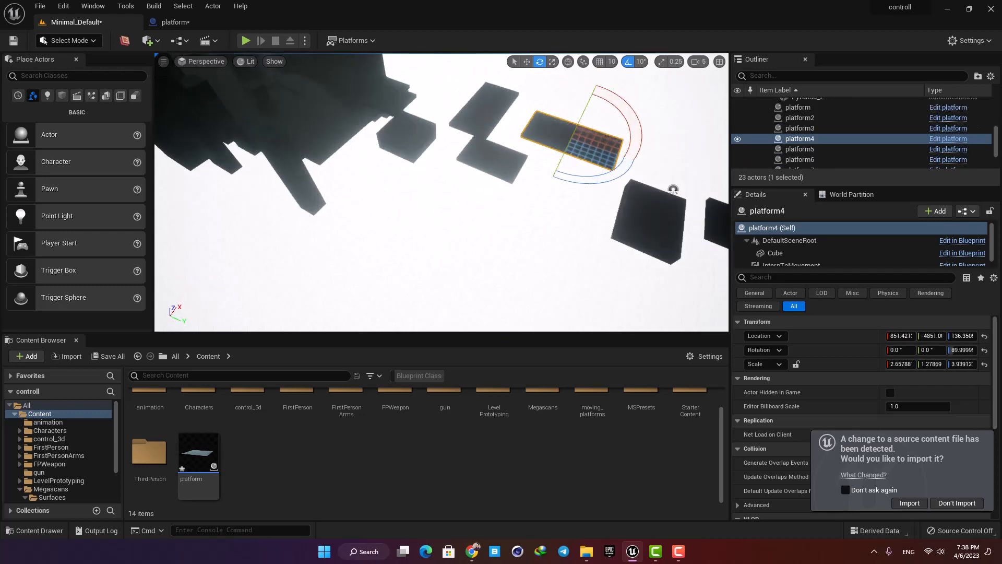
# - Rotate the platforms nearest the far structure to vary their movement directions, and add two more platform copies
pyautogui.click(412, 149)
pyautogui.moveTo(425, 180); pyautogui.dragTo(439, 178)
pyautogui.click(491, 118)
pyautogui.moveTo(514, 148); pyautogui.dragTo(533, 173)
pyautogui.moveTo(478, 99); pyautogui.dragTo(469, 159)
pyautogui.click(493, 180)
pyautogui.moveTo(517, 198); pyautogui.dragTo(554, 222)
# - Play-test the level by running and jumping the character across the moving platforms, and end the session
pyautogui.hotkey('alt', 'p')
pyautogui.press('w')
pyautogui.press('space')
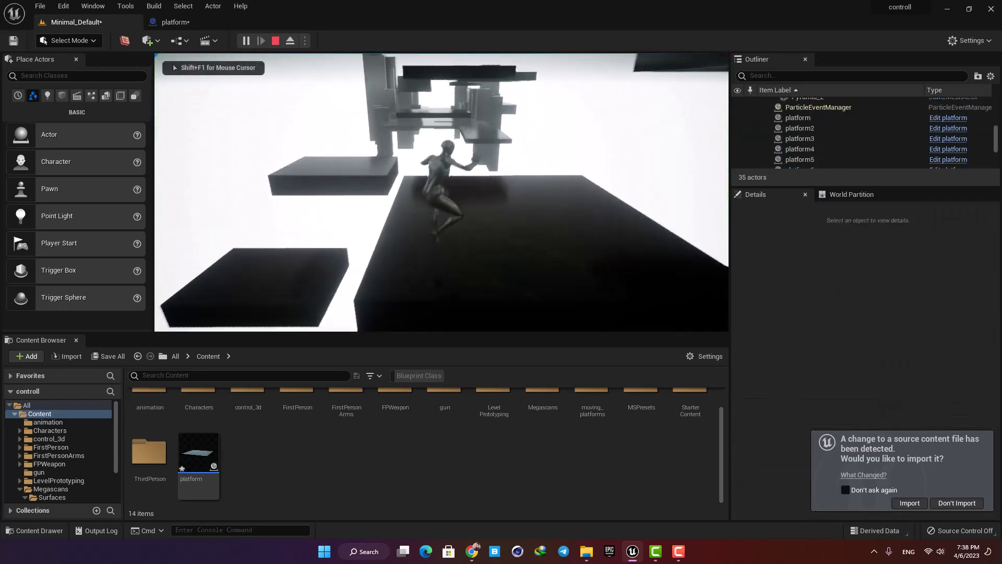
pyautogui.press('w')
pyautogui.press('space')
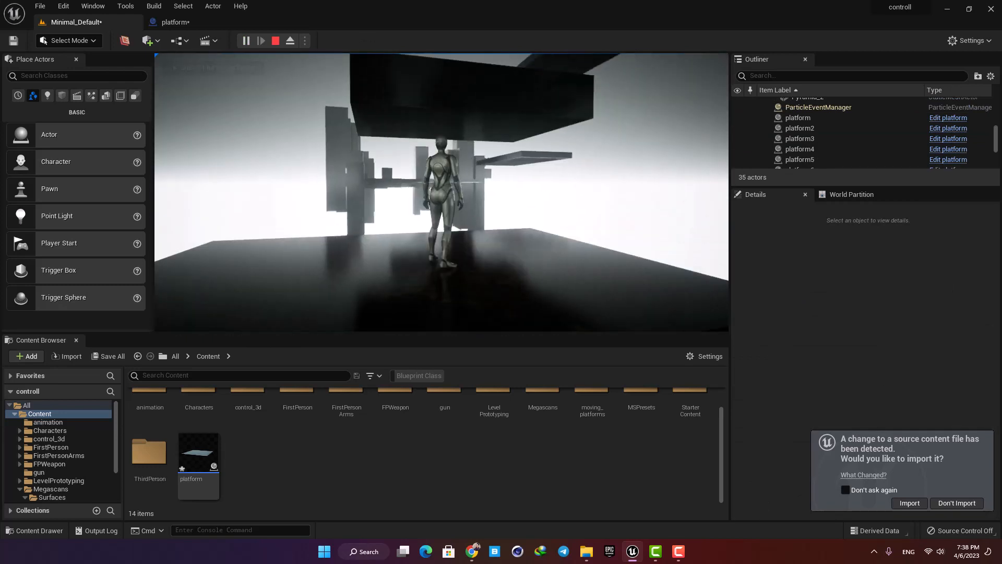
pyautogui.press('d')
pyautogui.press('a')
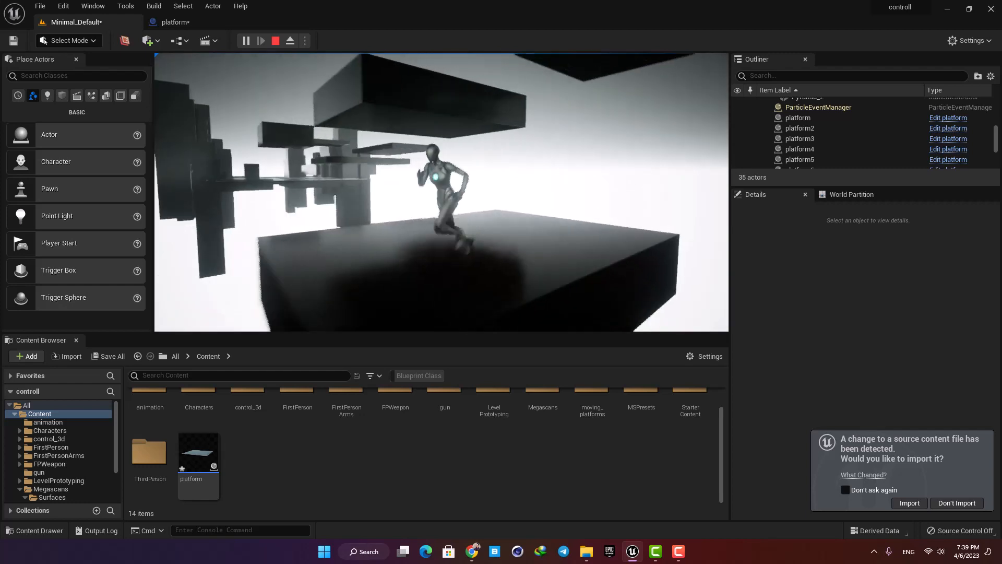
pyautogui.press('d')
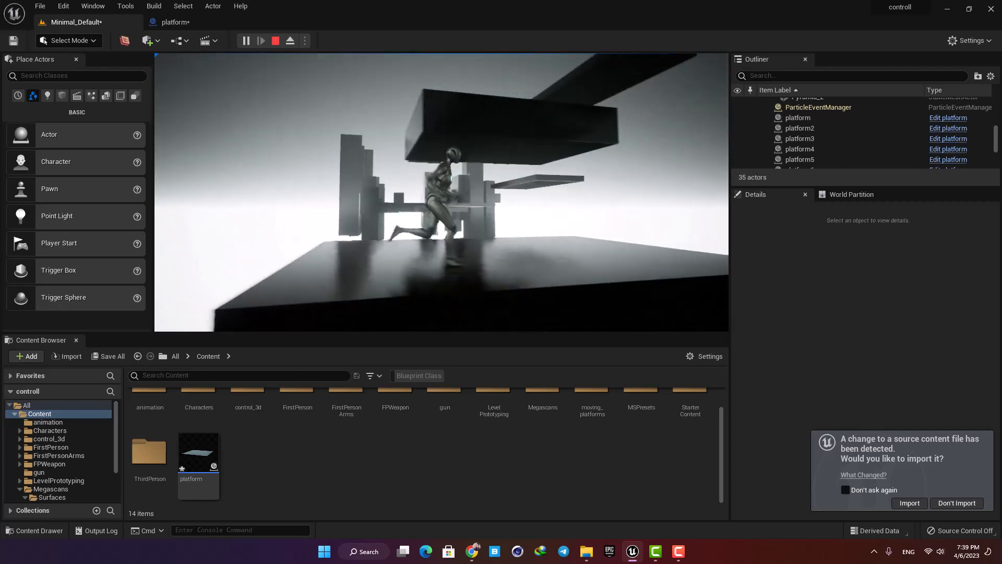
pyautogui.press('Escape')
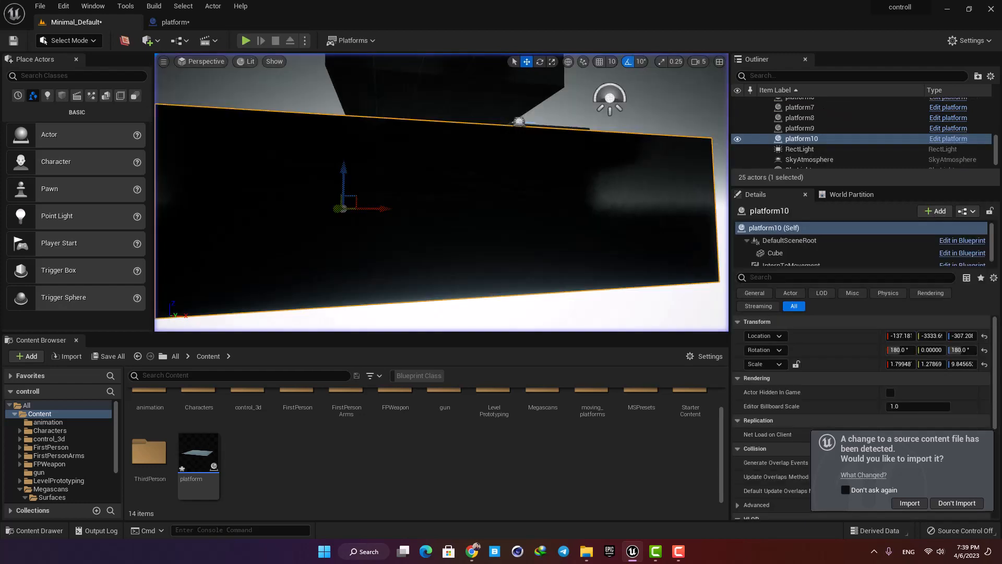